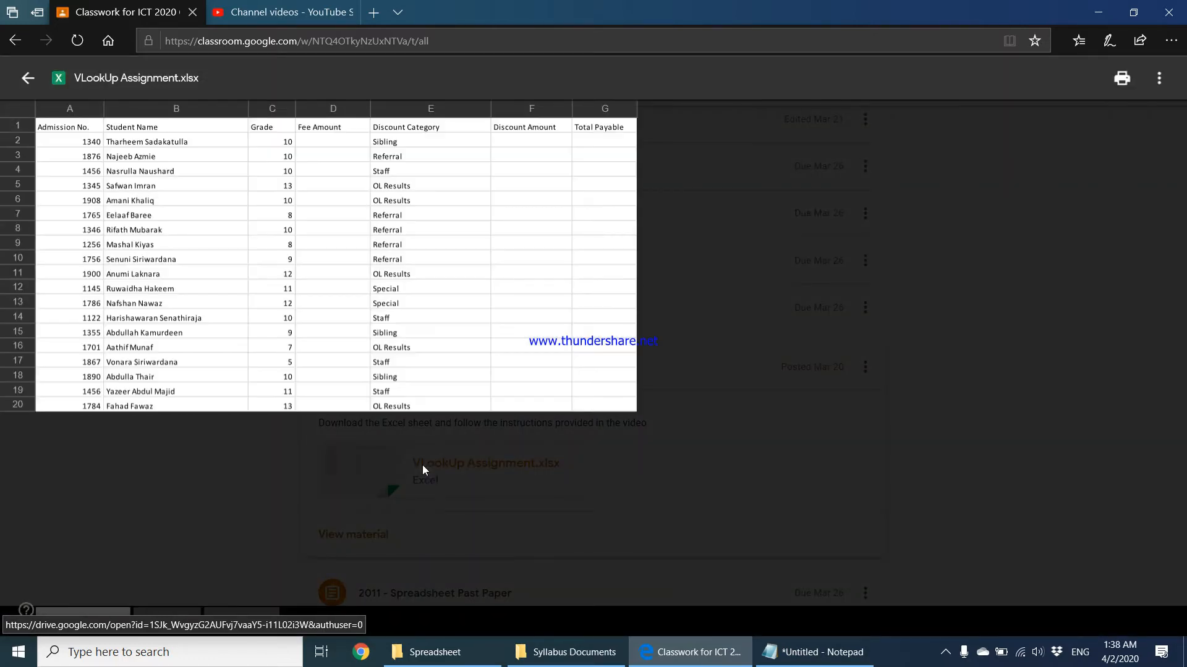
Open VLookUp Assignment.xlsx in its own window, download it to open in Excel, and enable editing
{"action": "left_click", "coordinate": [1159, 78]}
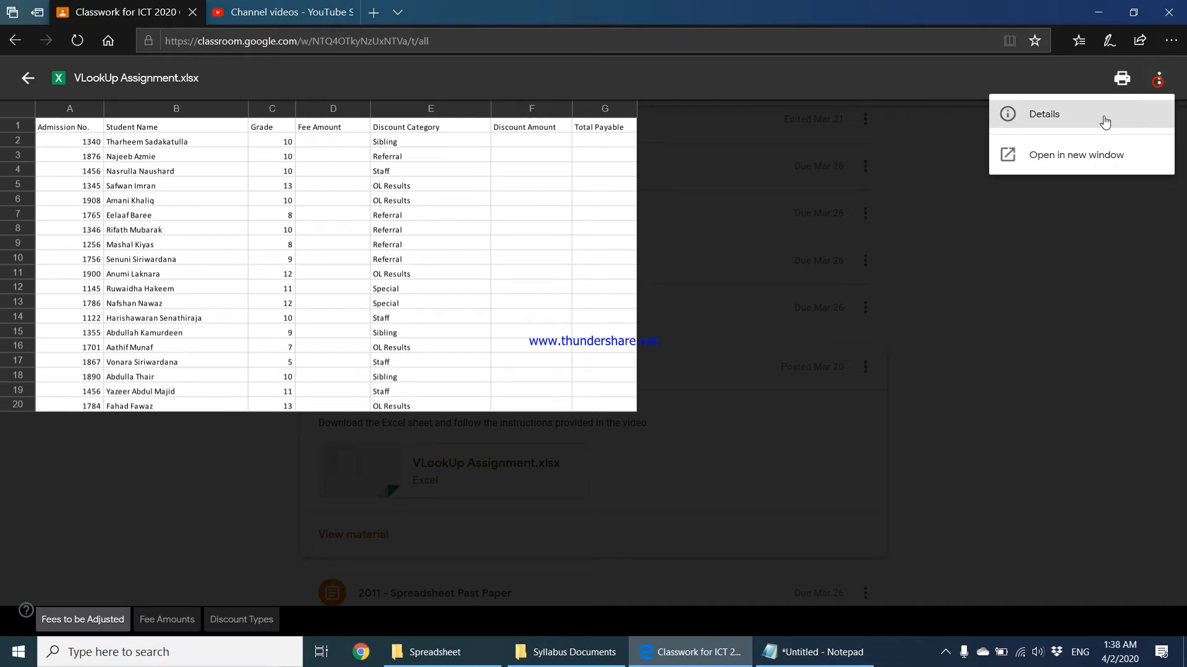
{"action": "left_click", "coordinate": [1060, 157]}
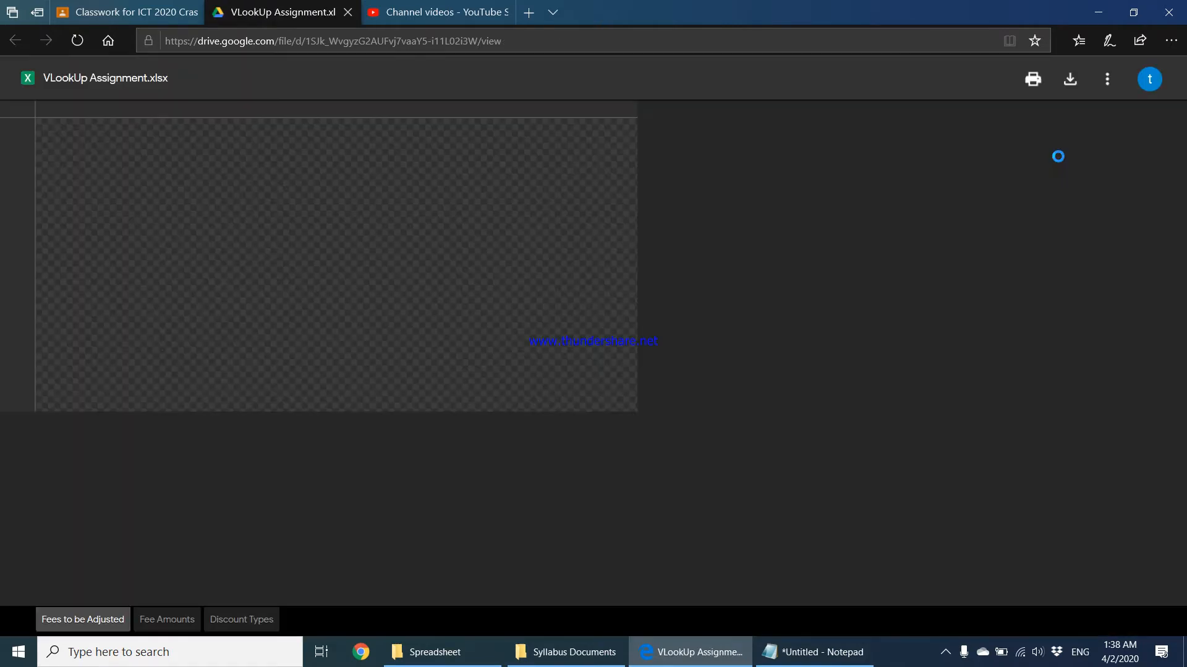
{"action": "left_click", "coordinate": [1069, 79]}
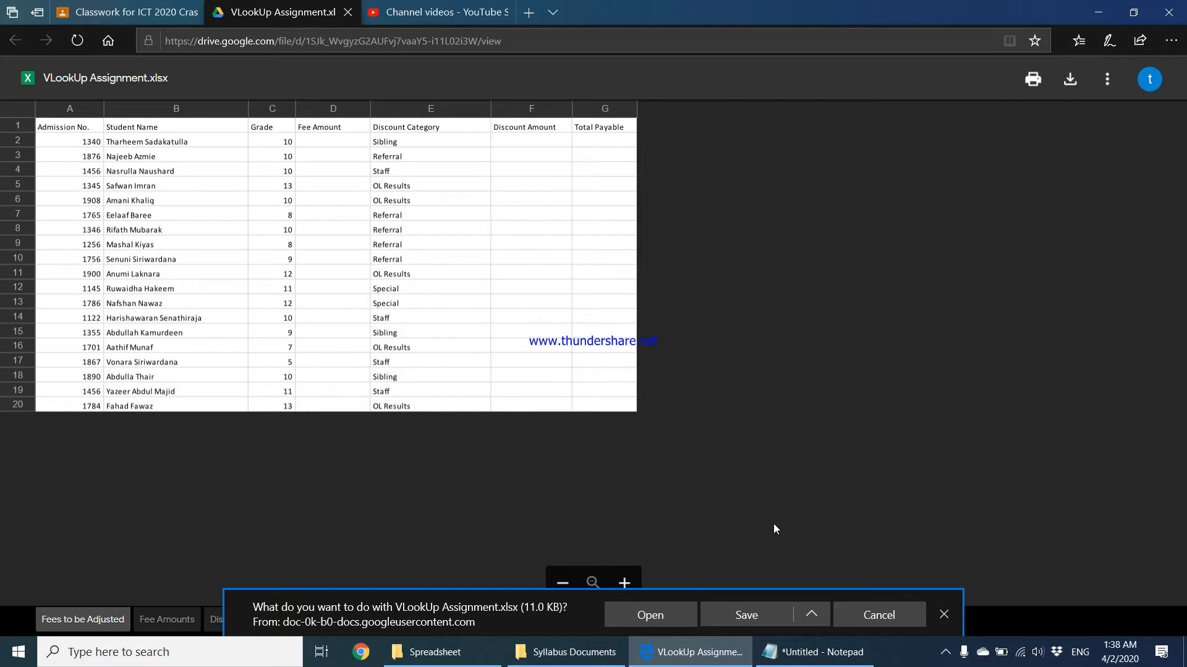
{"action": "left_click", "coordinate": [685, 608]}
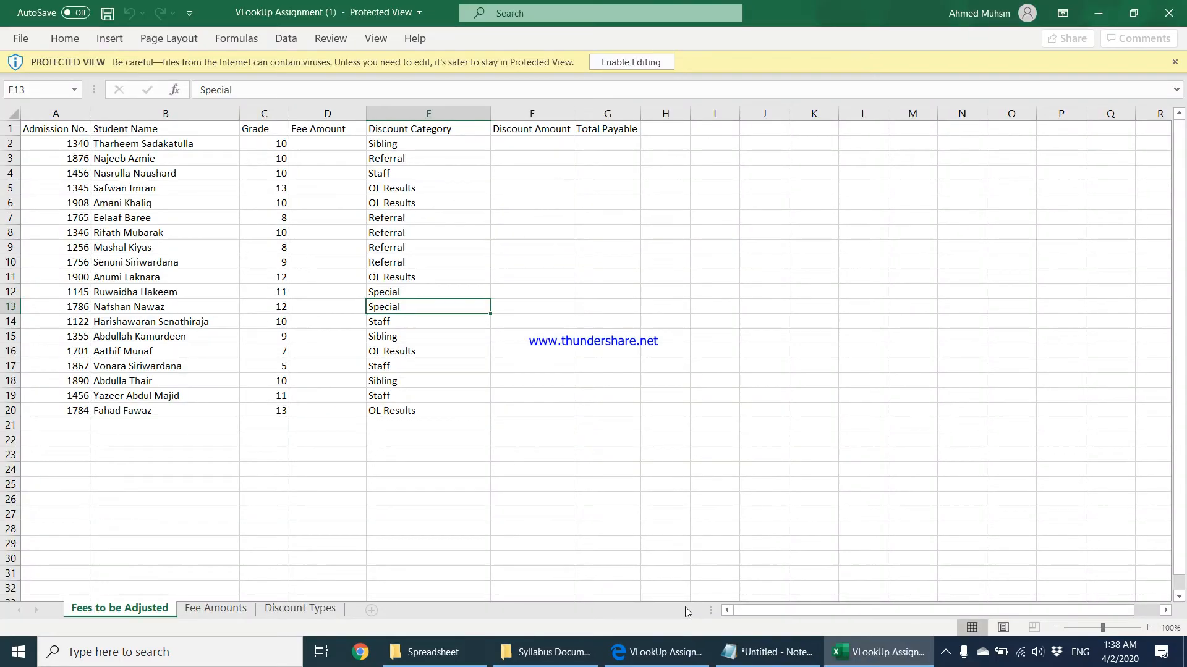
{"action": "left_click", "coordinate": [622, 60]}
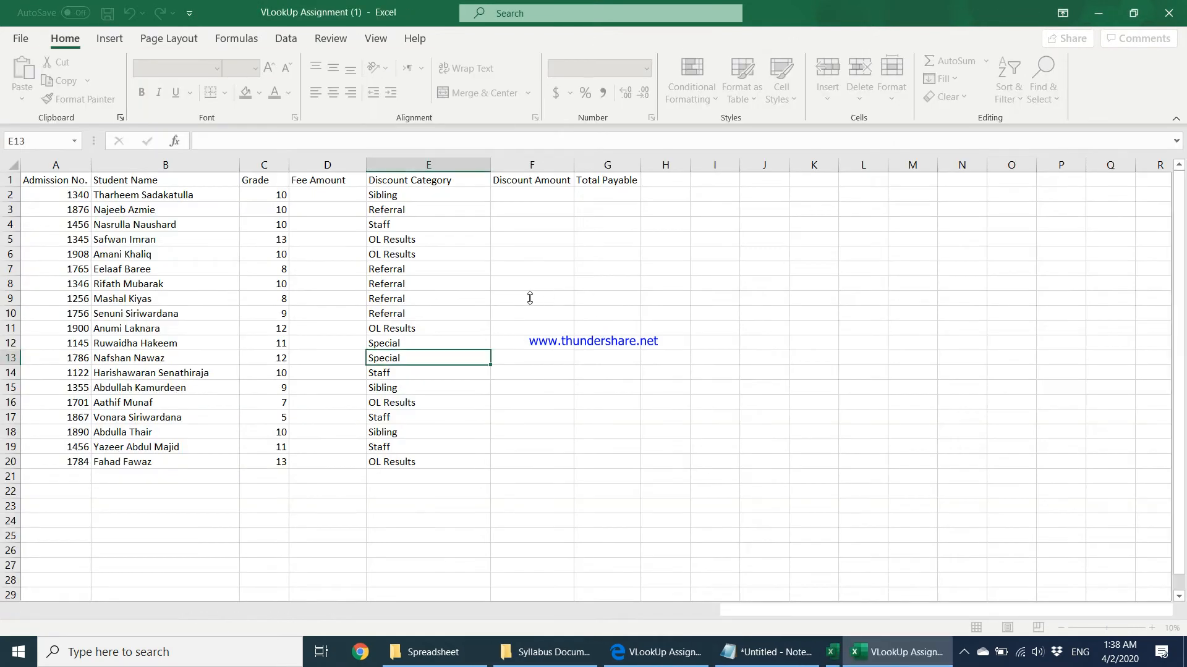
{"action": "left_click", "coordinate": [457, 282]}
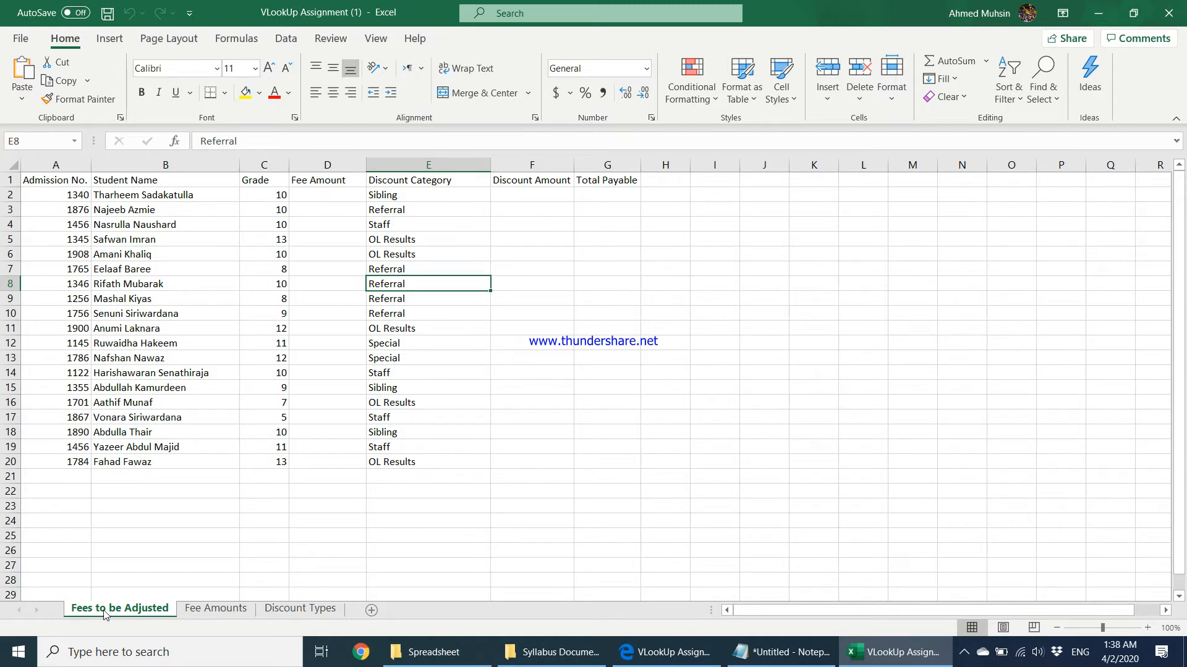
Examine the grade fees on the Fee Amounts sheet and the percentages on the Discount Types sheet
{"action": "left_click", "coordinate": [207, 619]}
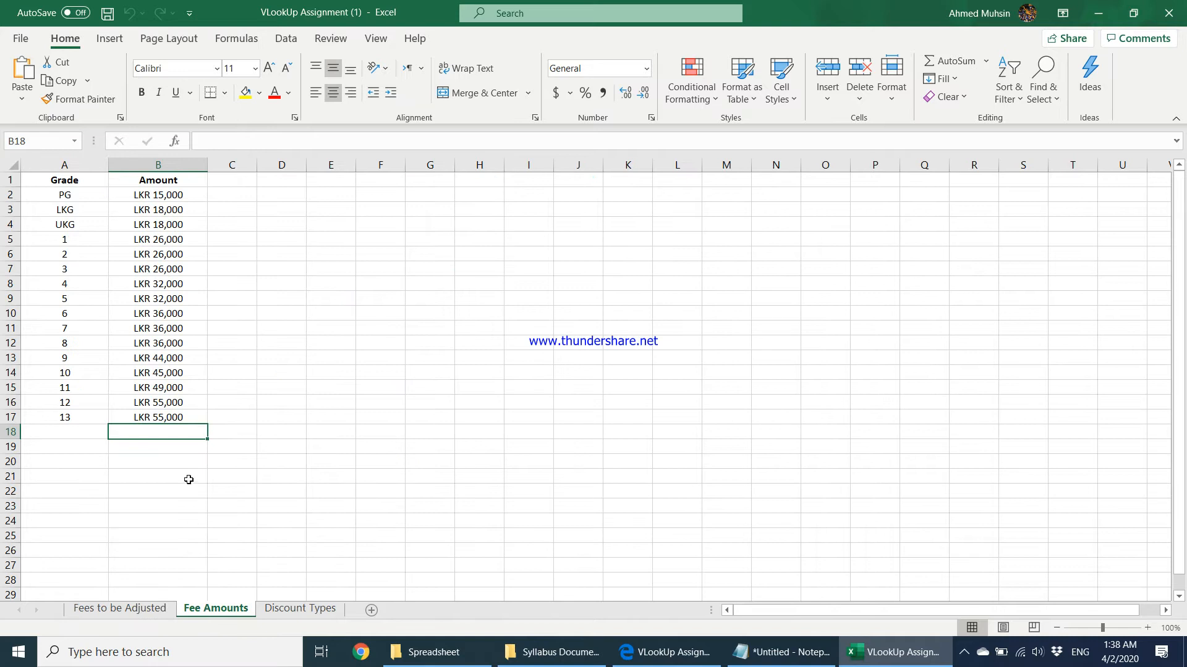
{"action": "left_click", "coordinate": [83, 200]}
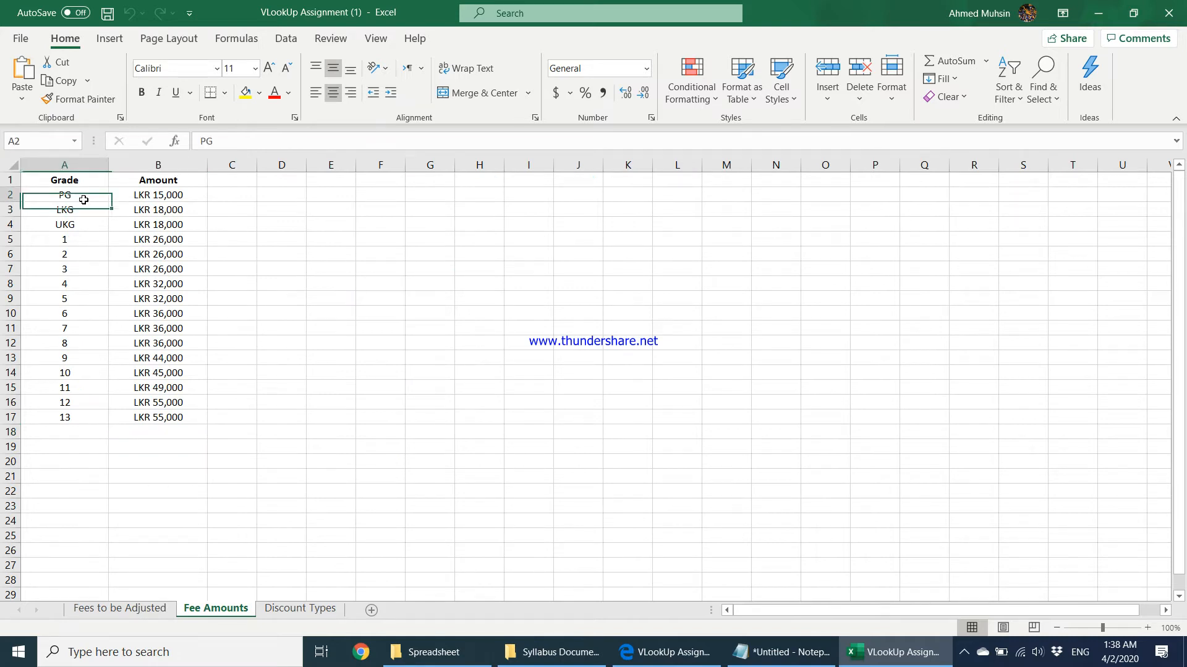
{"action": "left_click", "coordinate": [138, 195]}
{"action": "left_click", "coordinate": [85, 212]}
{"action": "left_click", "coordinate": [141, 211]}
{"action": "left_click", "coordinate": [78, 222]}
{"action": "left_click", "coordinate": [134, 223]}
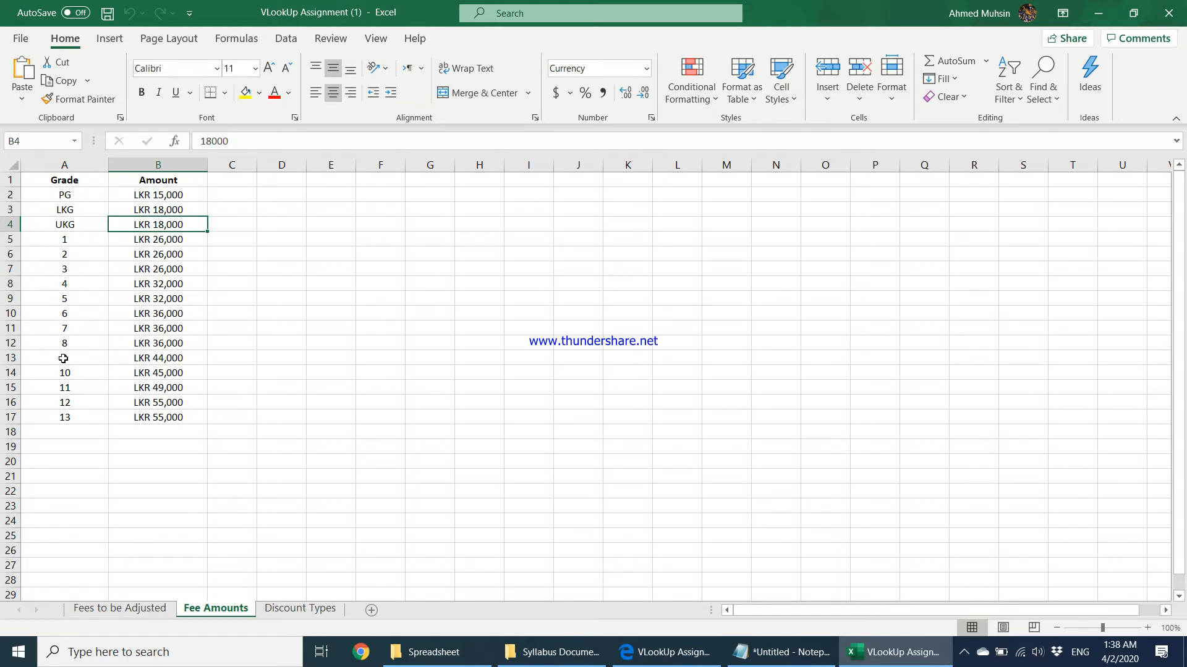
{"action": "left_click", "coordinate": [300, 609]}
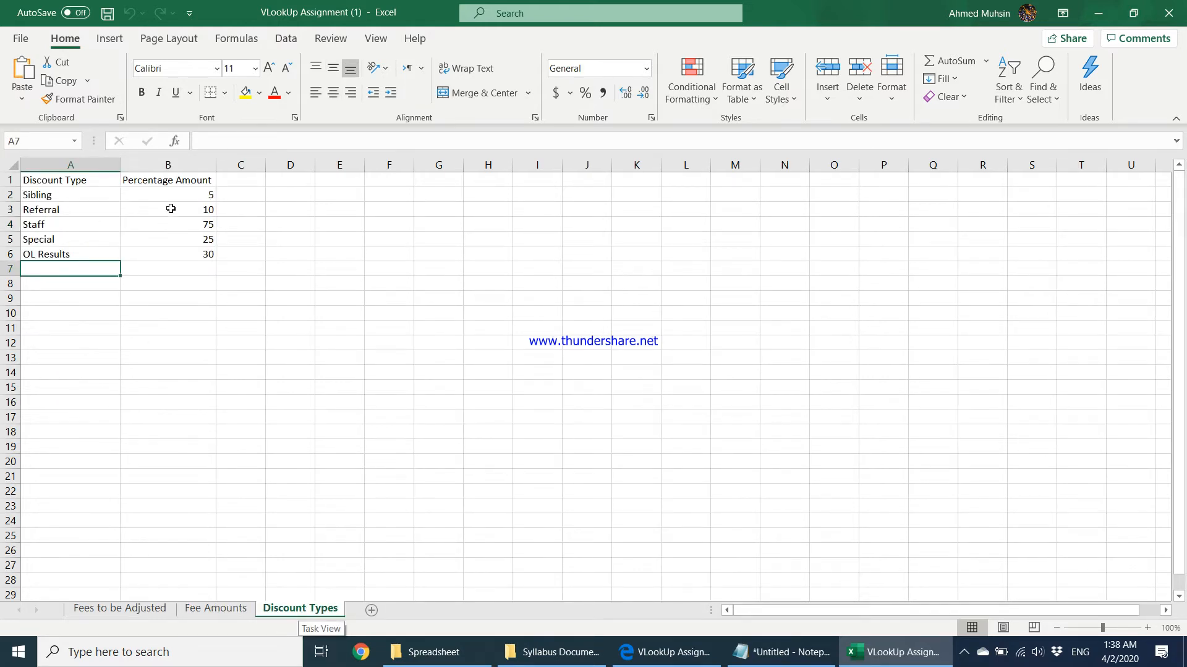
Compare the students' grades on the Fees to be Adjusted sheet with the corresponding grade rows on the Fee Amounts sheet
{"action": "left_click", "coordinate": [139, 614]}
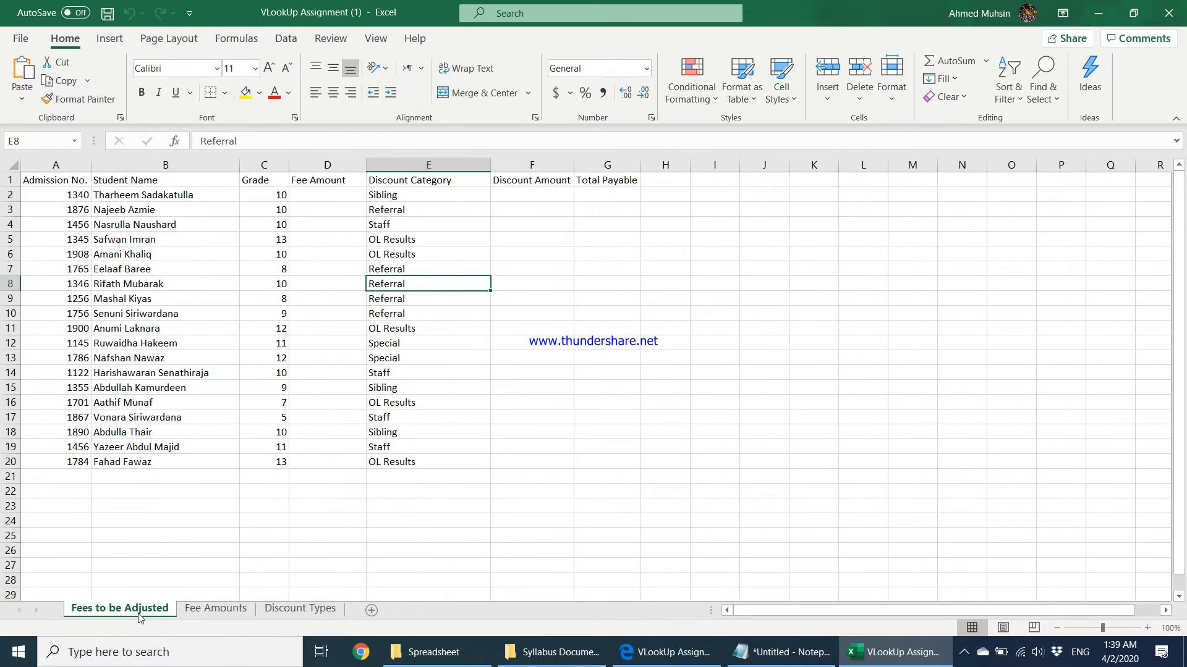
{"action": "left_click", "coordinate": [248, 195]}
{"action": "left_click", "coordinate": [309, 194]}
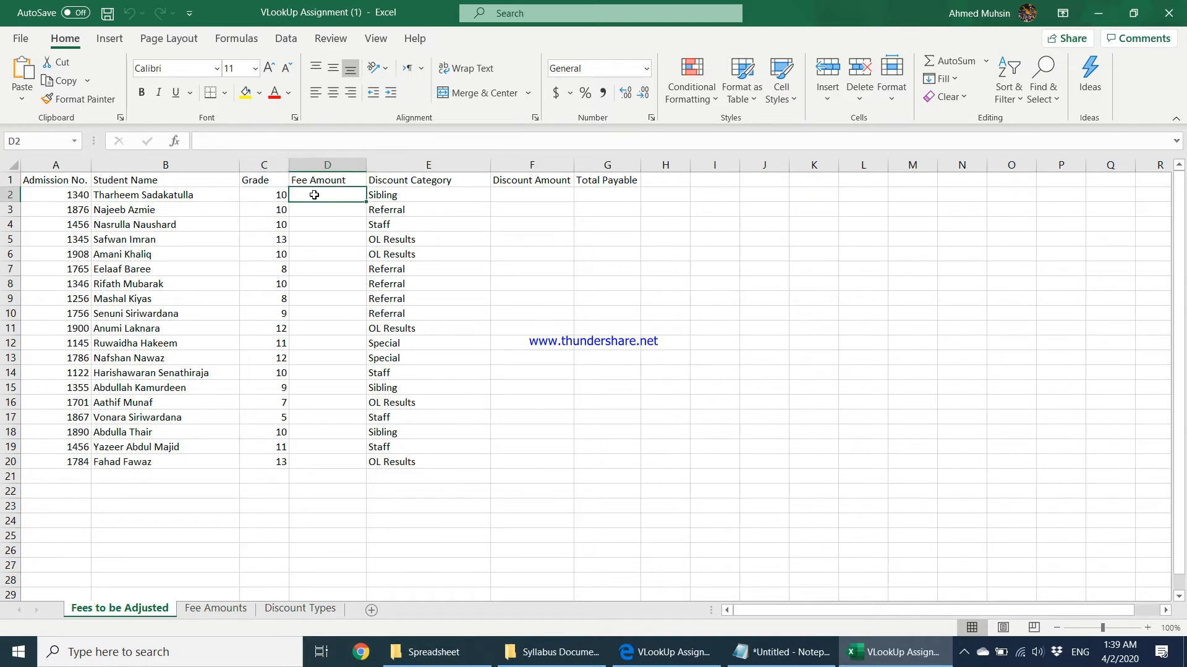
{"action": "left_click", "coordinate": [276, 210]}
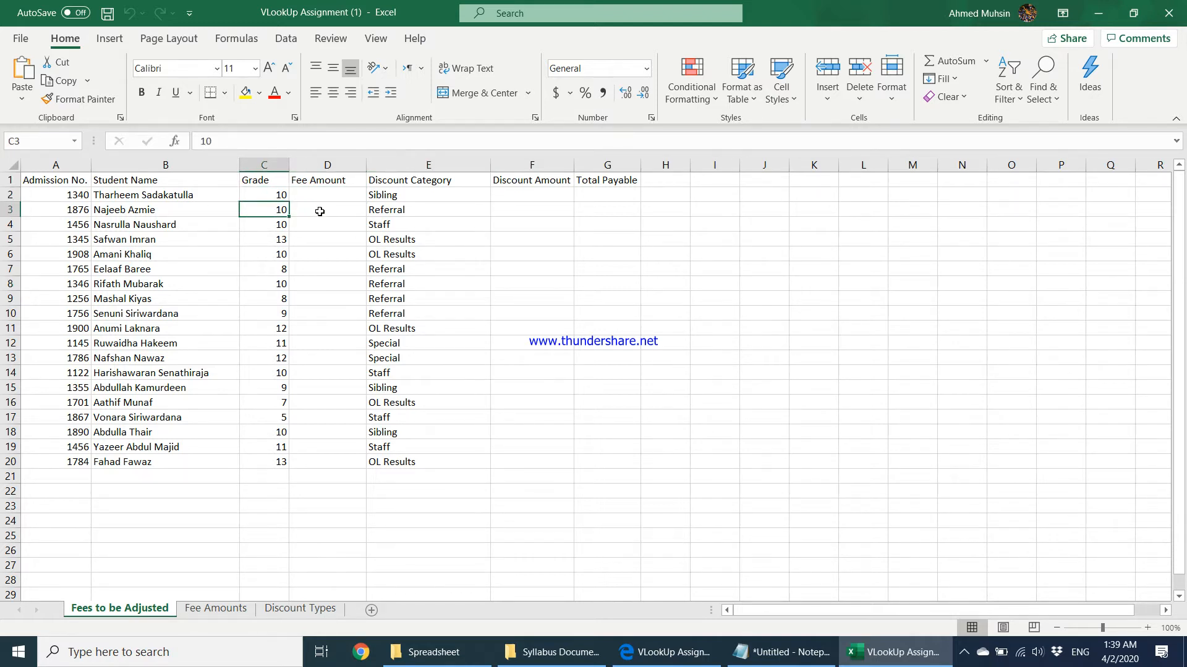
{"action": "left_click", "coordinate": [237, 612]}
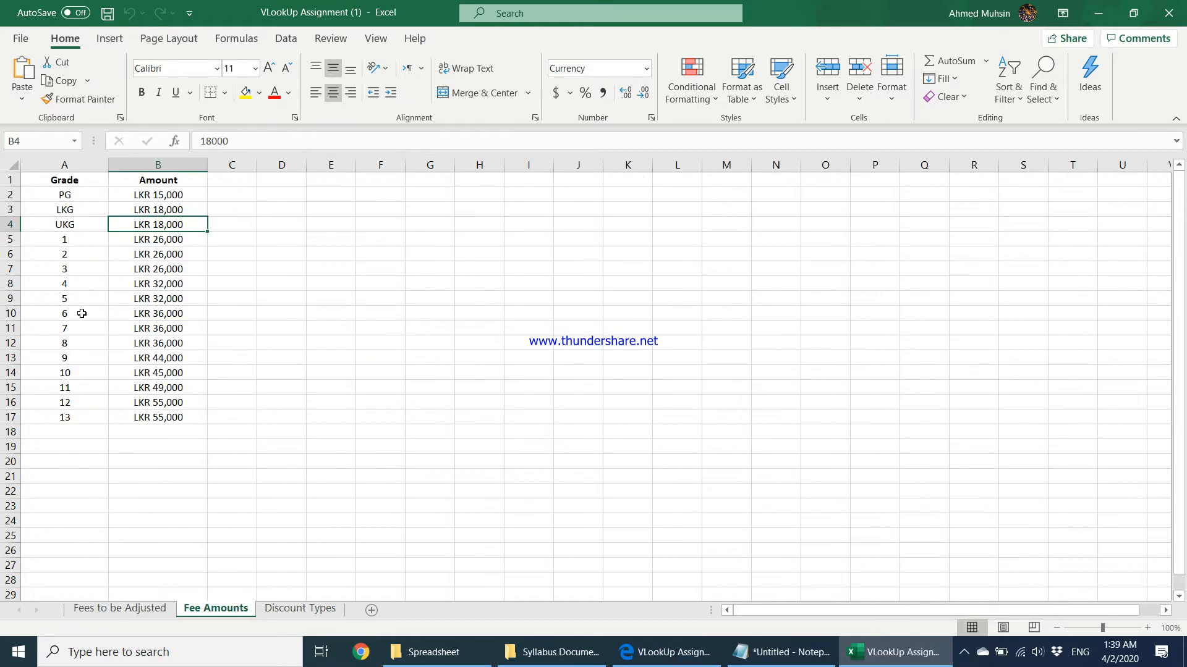
{"action": "left_click", "coordinate": [79, 371]}
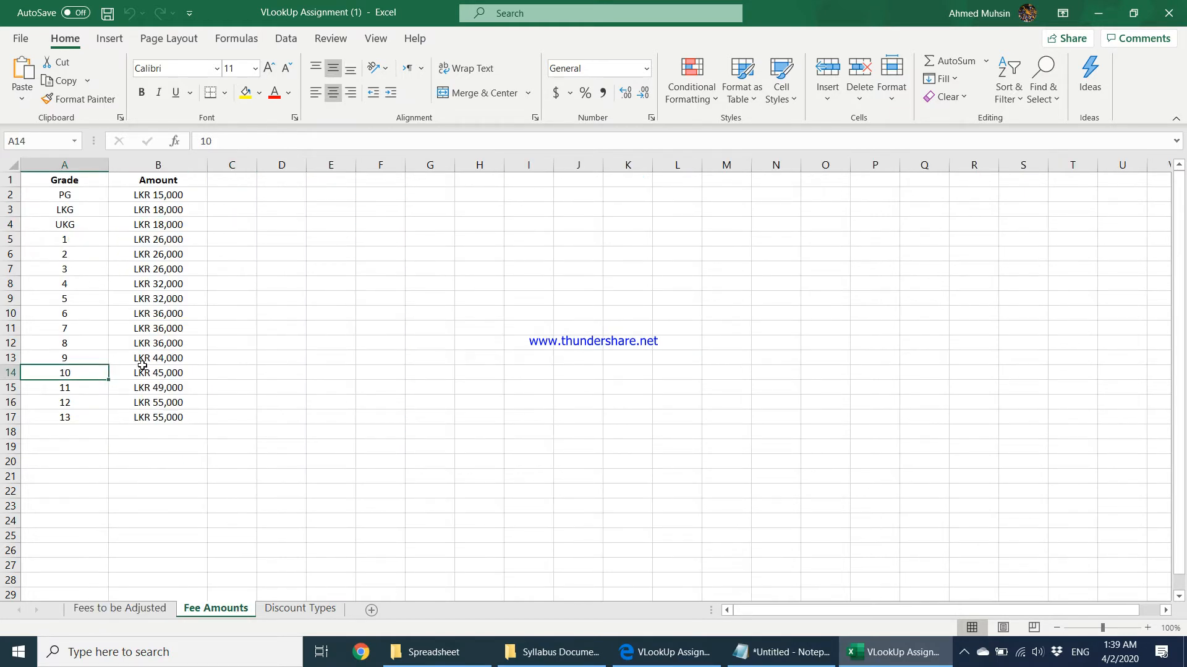
{"action": "left_click", "coordinate": [122, 608]}
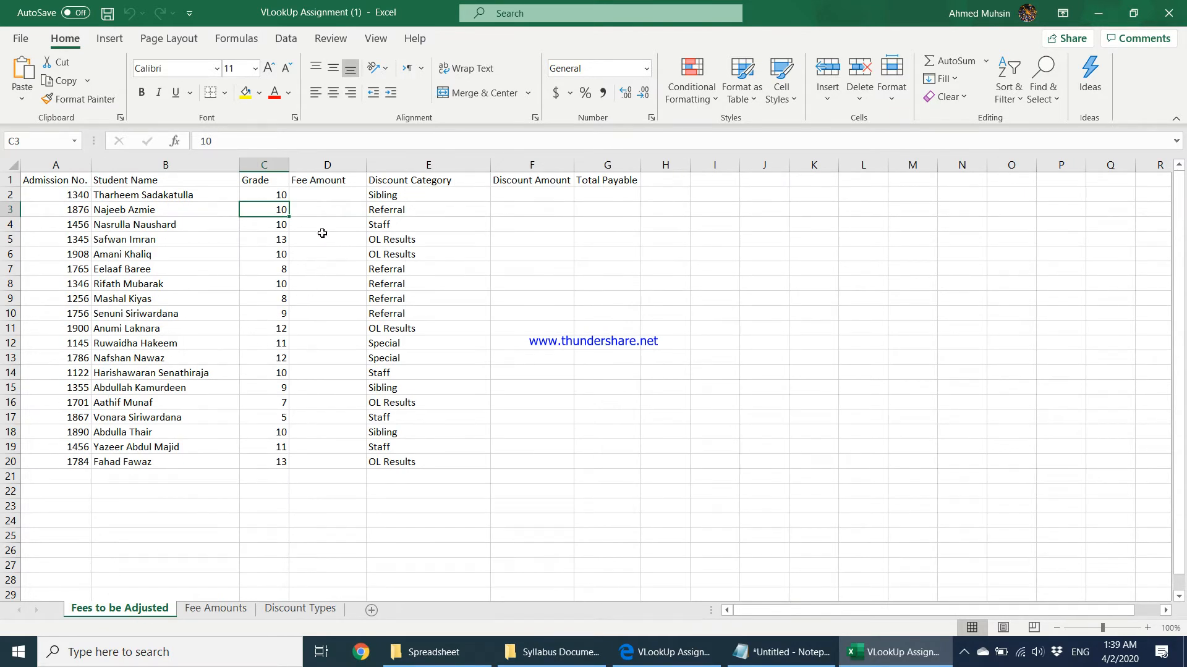
{"action": "left_click", "coordinate": [315, 269]}
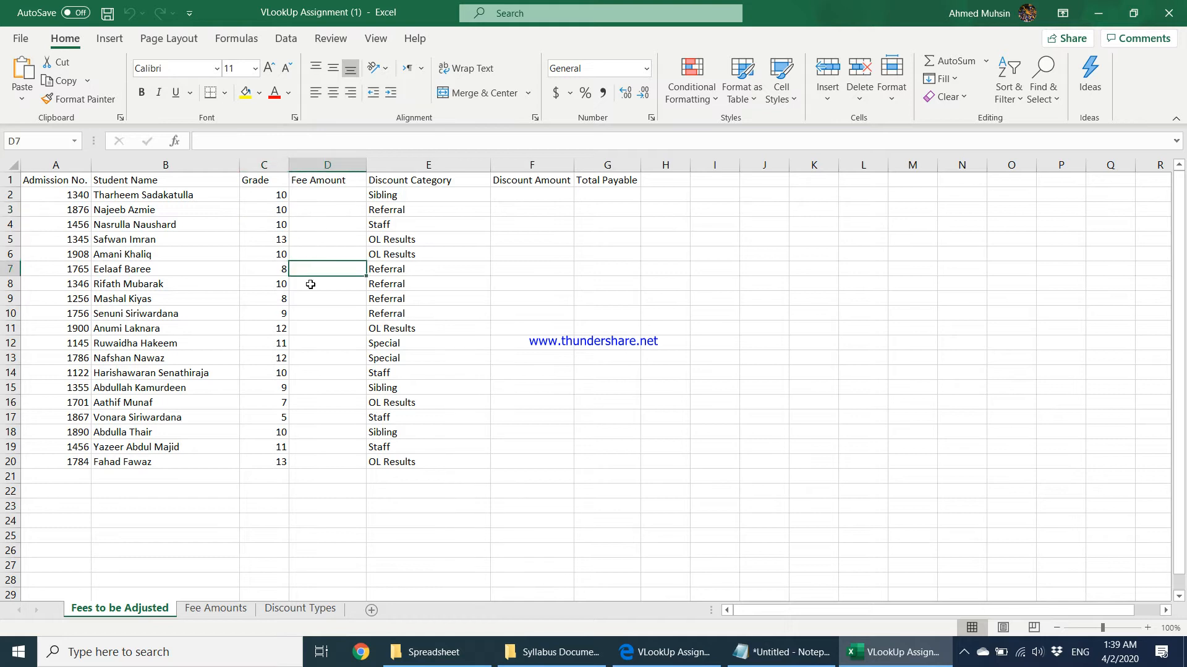
{"action": "left_click", "coordinate": [200, 610]}
{"action": "left_click", "coordinate": [162, 344]}
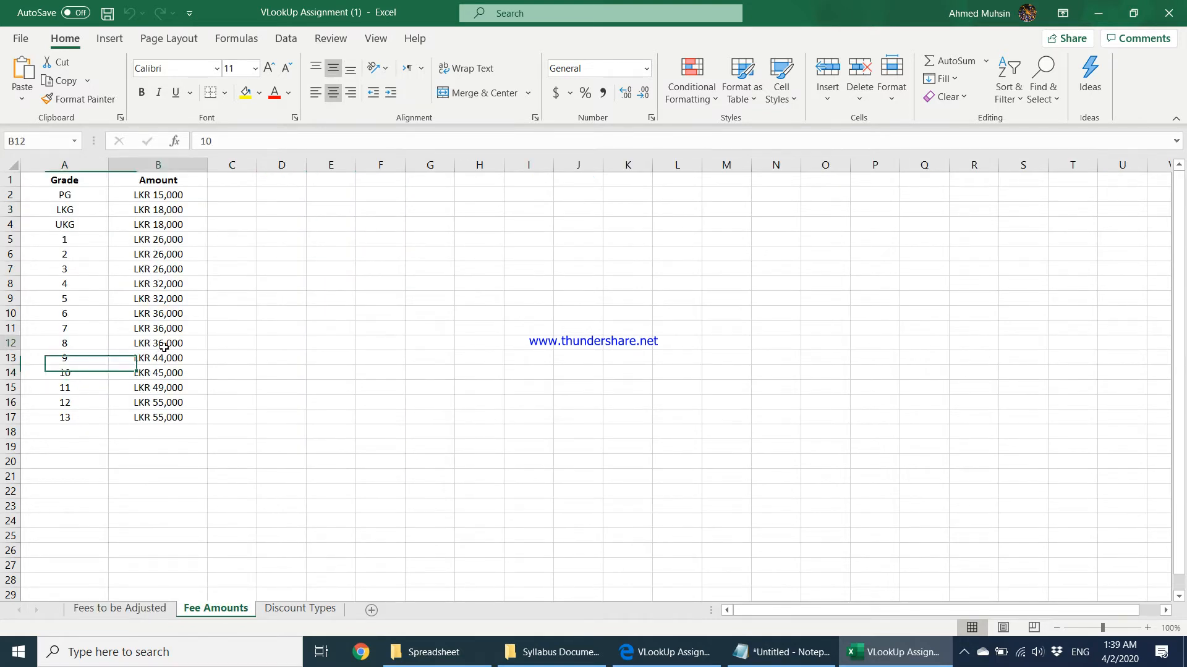
{"action": "left_click", "coordinate": [120, 608]}
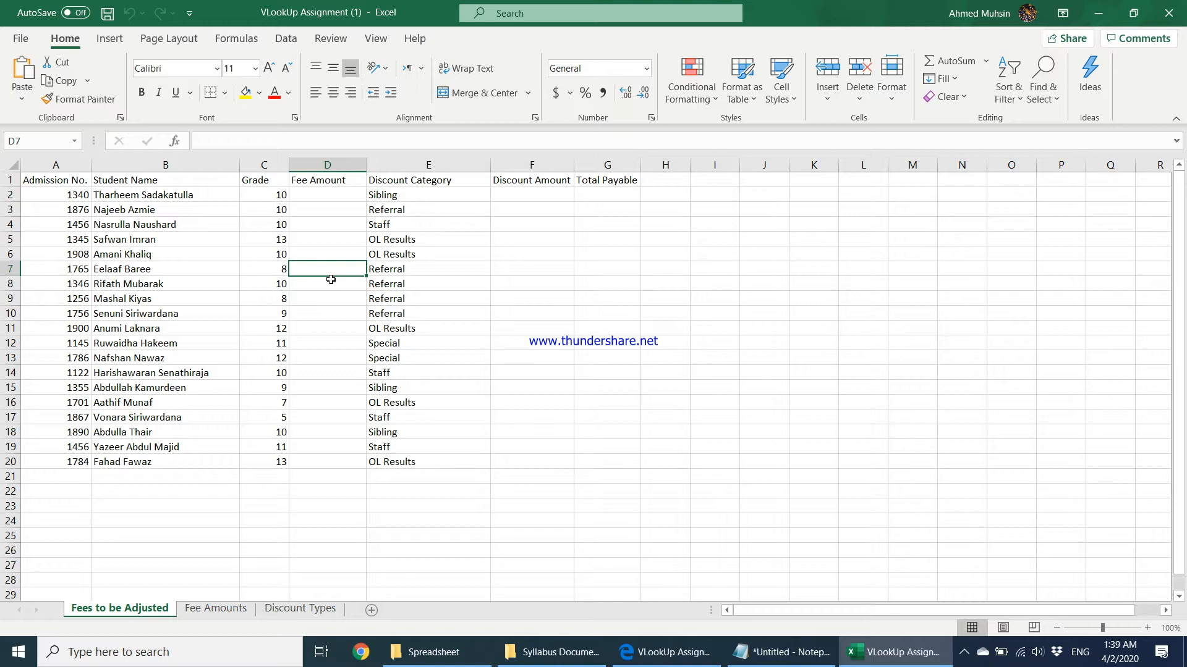
Insert a VLOOKUP function in cell D2 of the Fees to be Adjusted sheet with C2 as its lookup value
{"action": "left_click", "coordinate": [316, 193]}
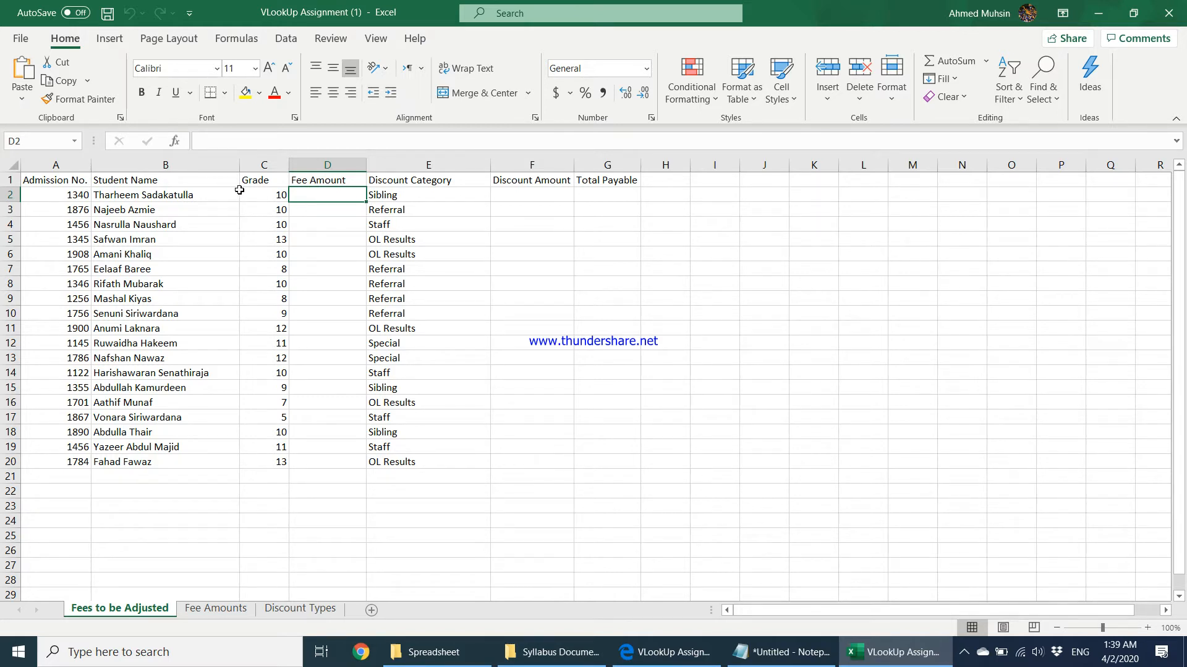
{"action": "left_click", "coordinate": [174, 143]}
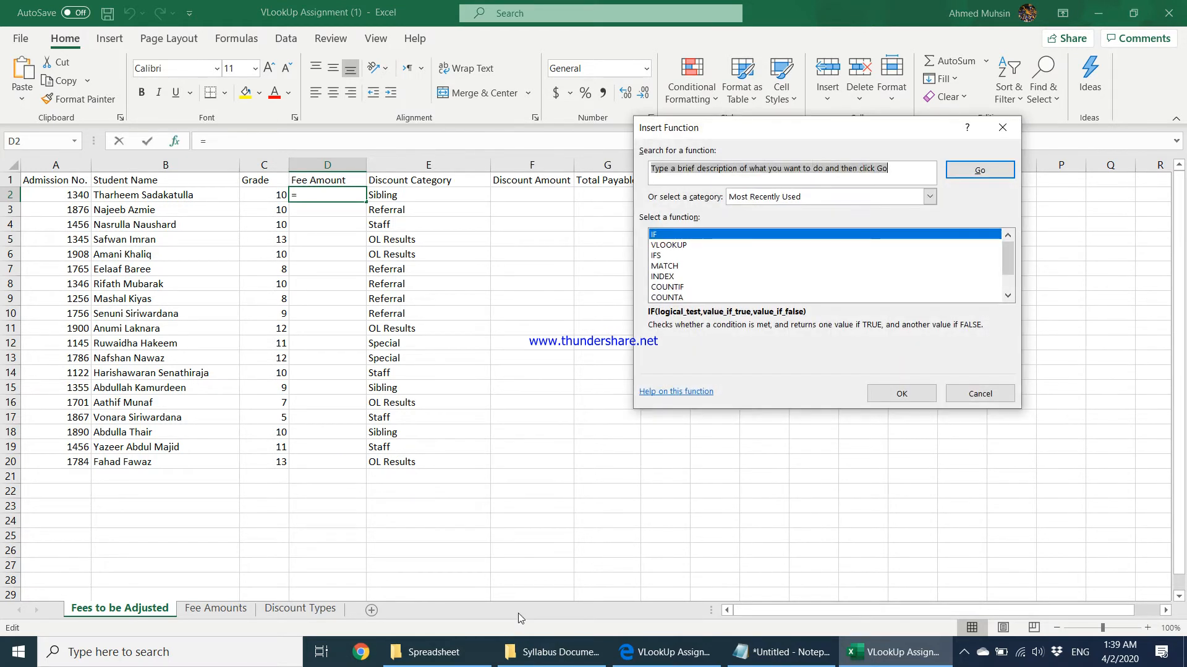
{"action": "left_click", "coordinate": [690, 246]}
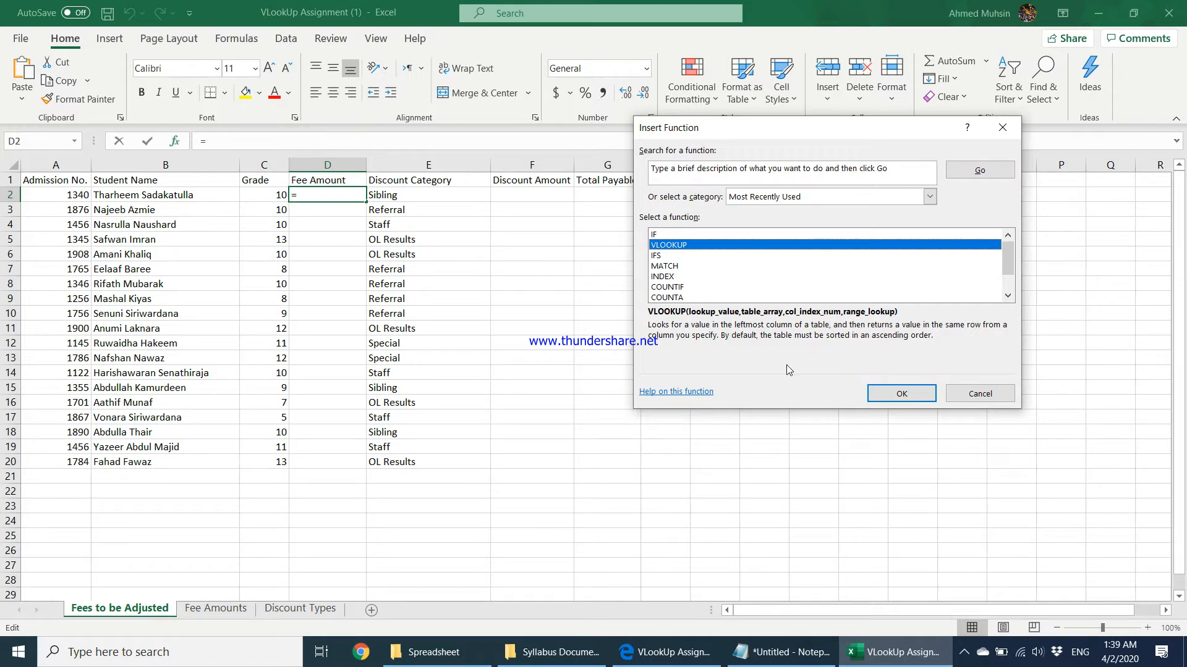
{"action": "left_click", "coordinate": [901, 394]}
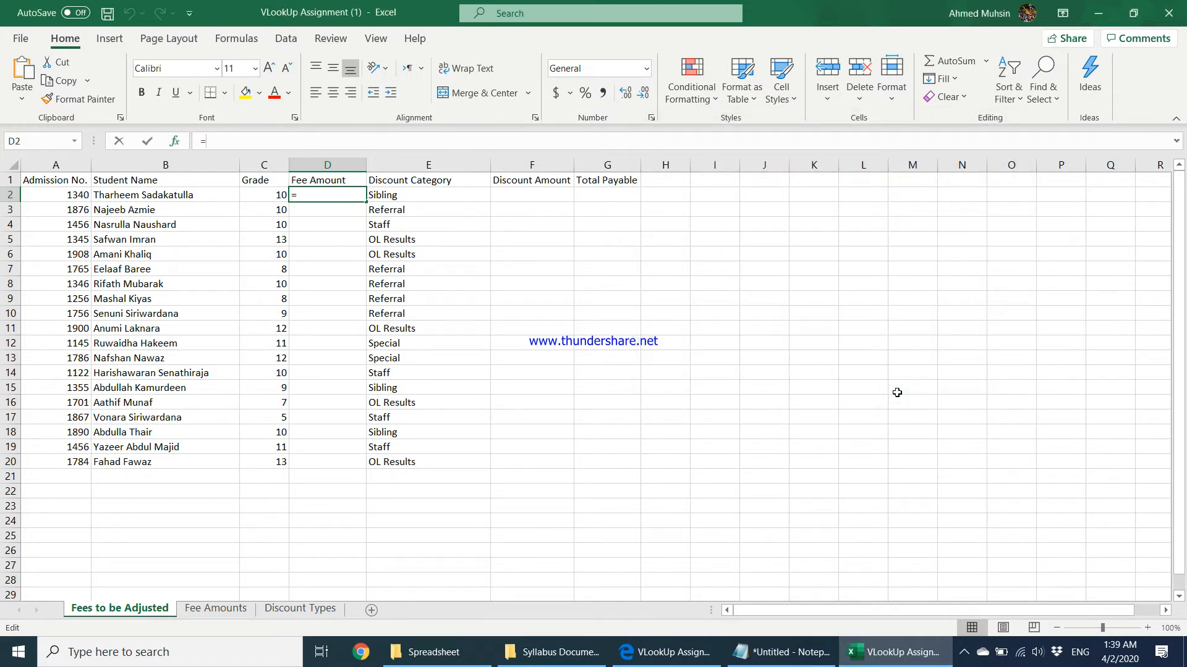
{"action": "left_click_drag", "start_coordinate": [673, 156], "coordinate": [548, 137]}
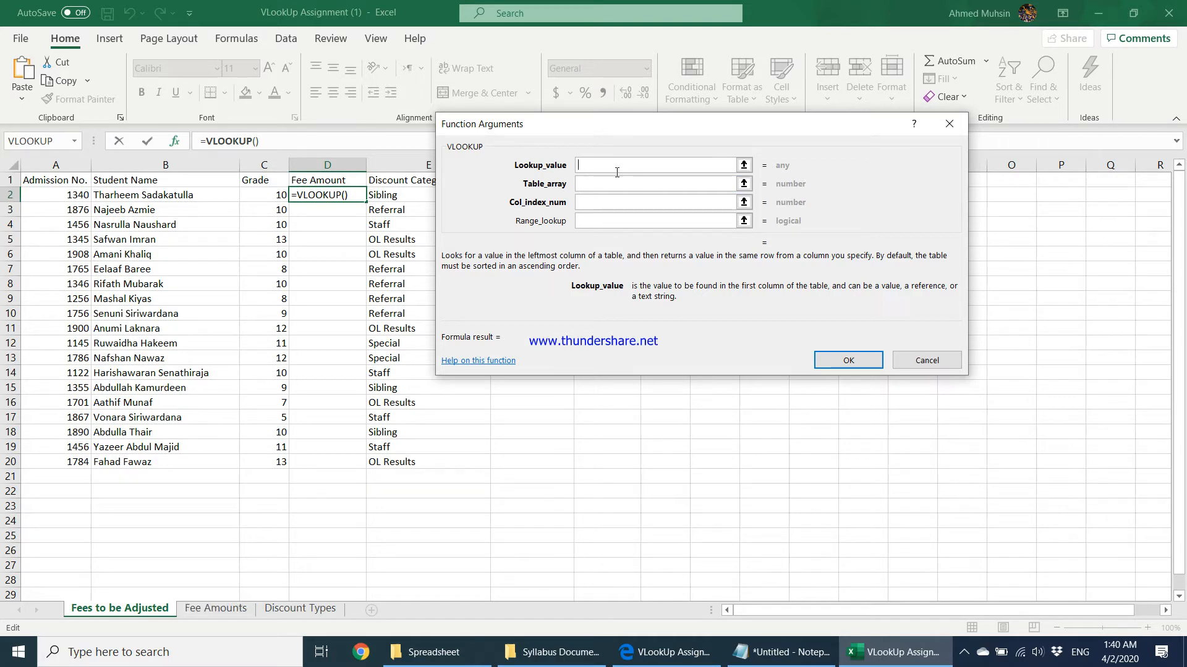
{"action": "left_click", "coordinate": [275, 195]}
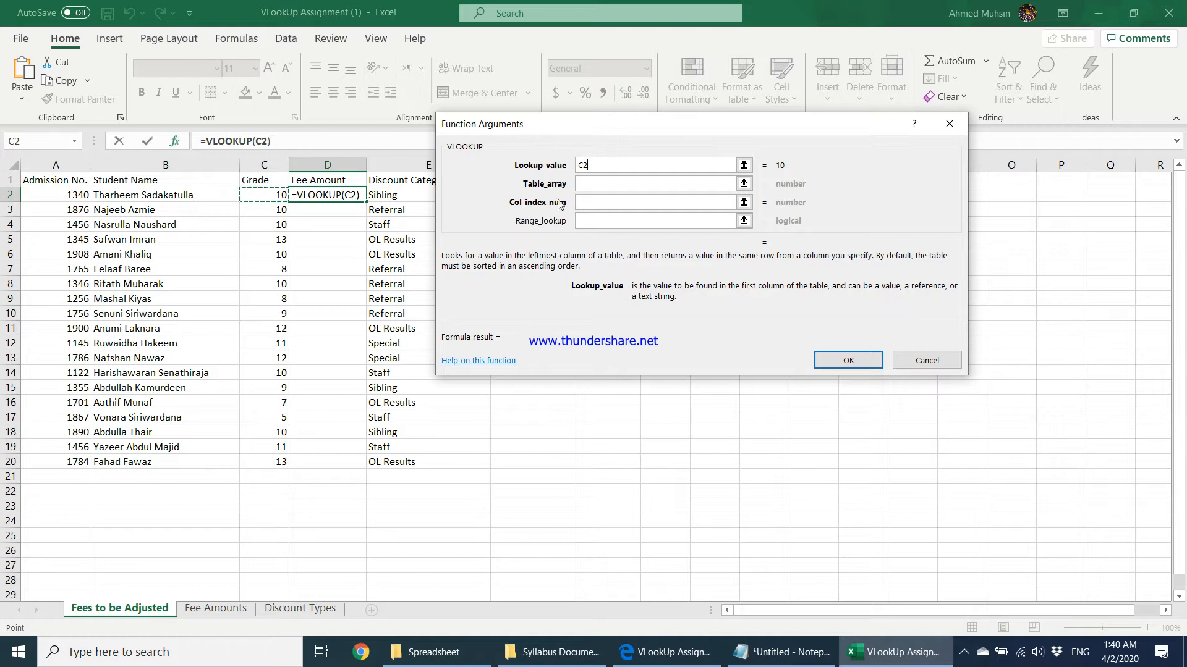
Set the VLOOKUP table array to the range A1:B17 on the Fee Amounts sheet
{"action": "left_click", "coordinate": [593, 185]}
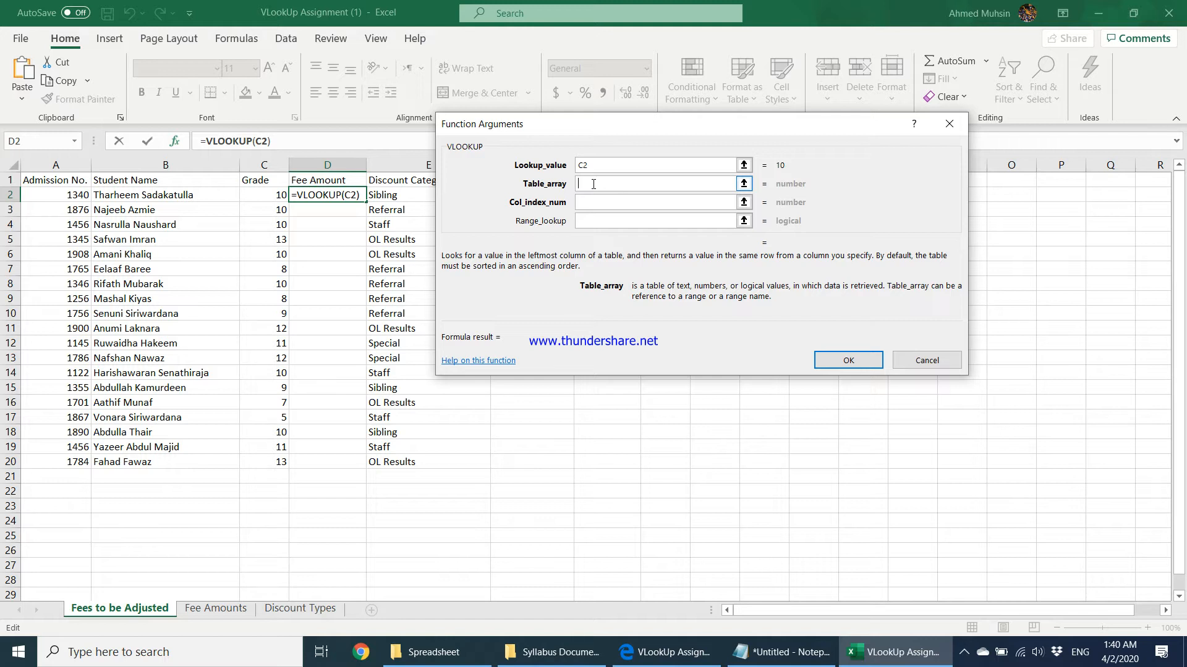
{"action": "left_click", "coordinate": [225, 612]}
{"action": "left_click_drag", "start_coordinate": [77, 184], "coordinate": [163, 421]}
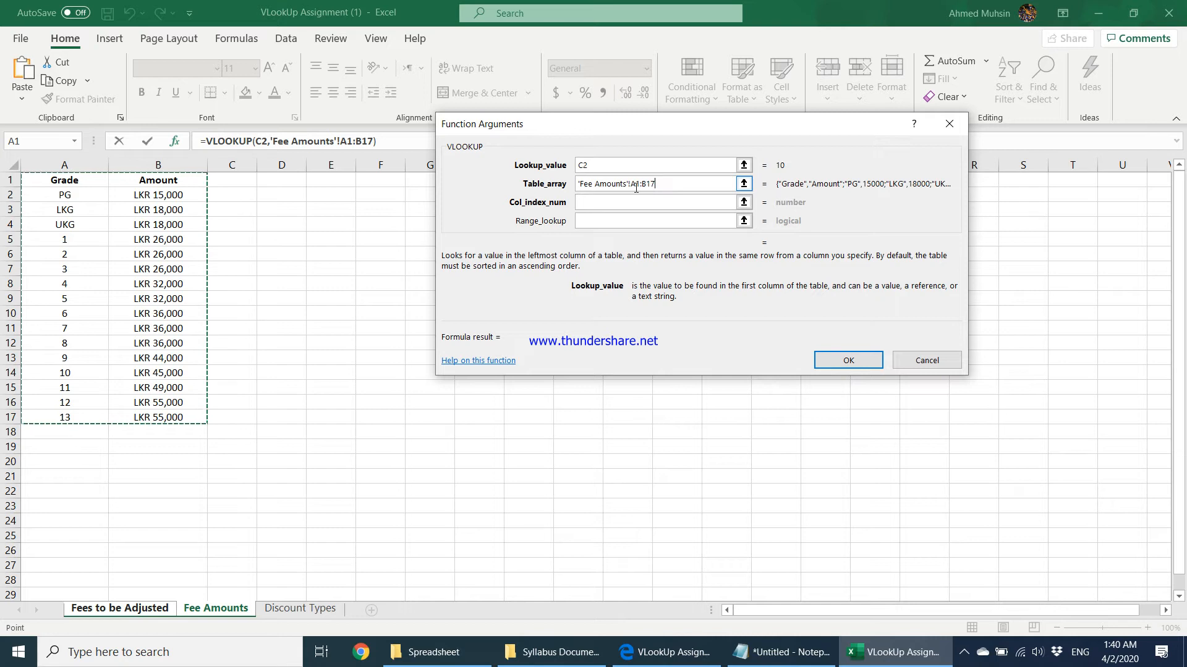
{"action": "left_click", "coordinate": [587, 165]}
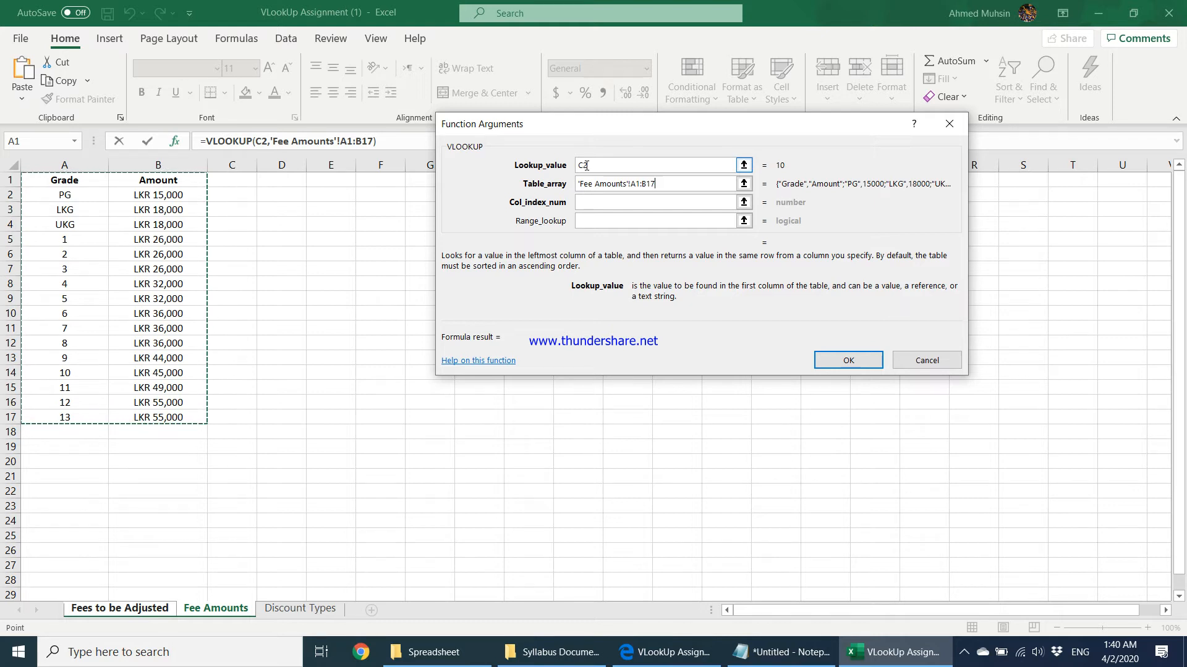
{"action": "left_click", "coordinate": [587, 179]}
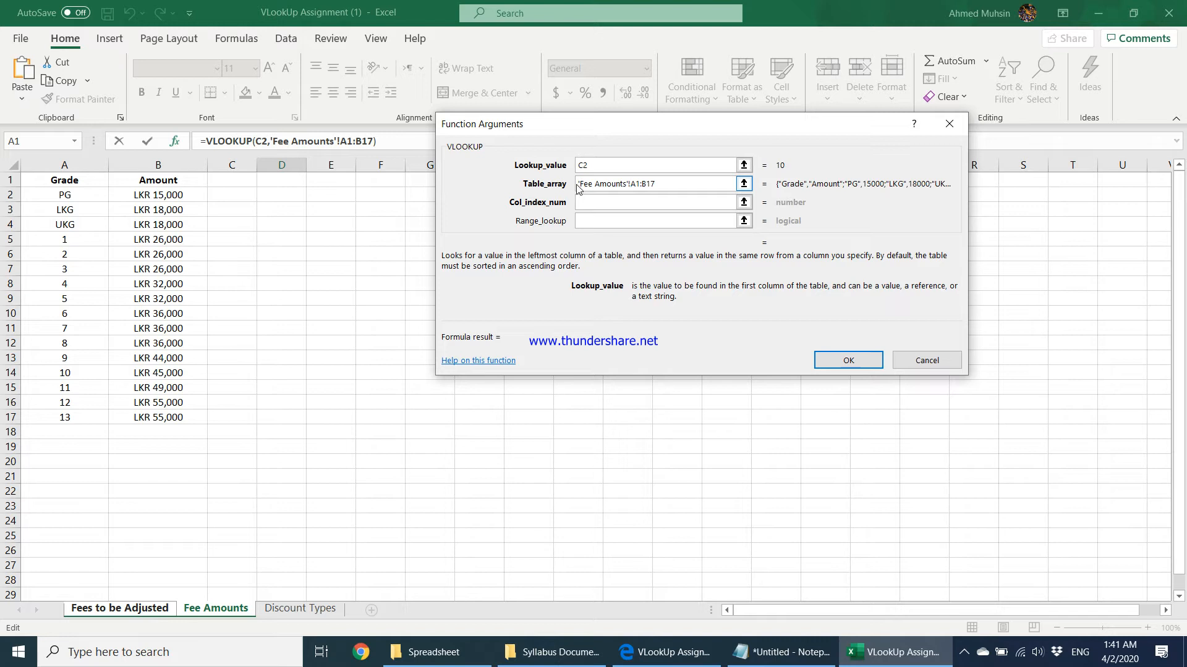
Make the table array reference absolute as 'Fee Amounts'!$A$1:$B$17
{"action": "left_click_drag", "start_coordinate": [578, 185], "coordinate": [670, 187]}
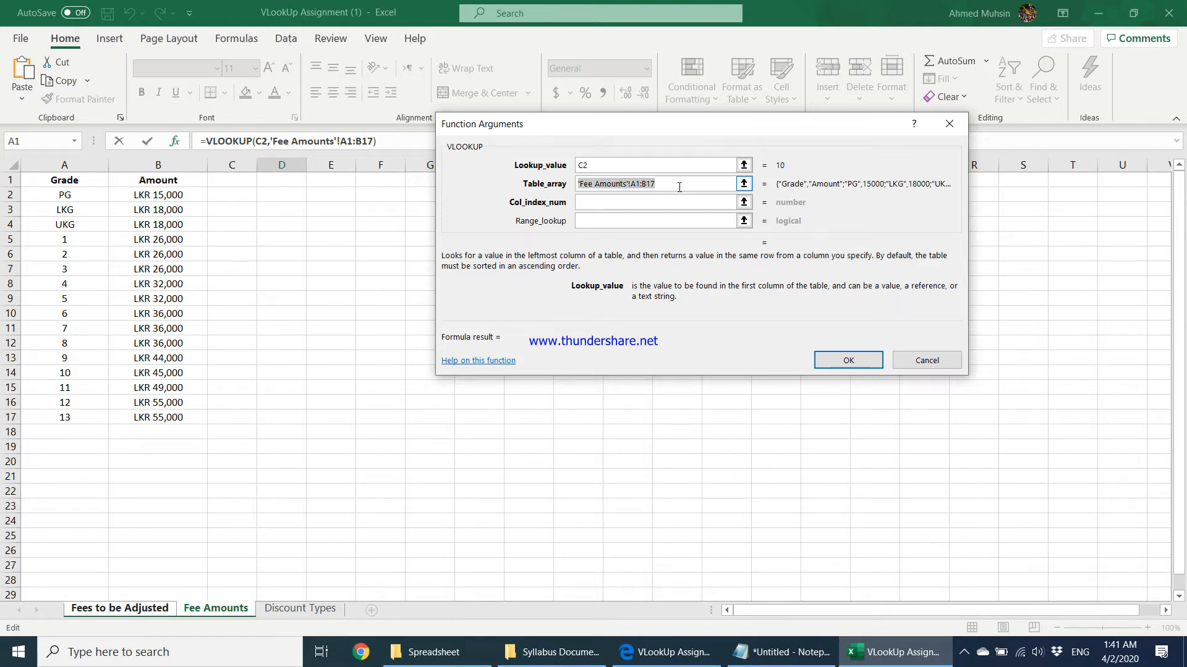
{"action": "left_click", "coordinate": [633, 184]}
{"action": "type", "text": "$"}
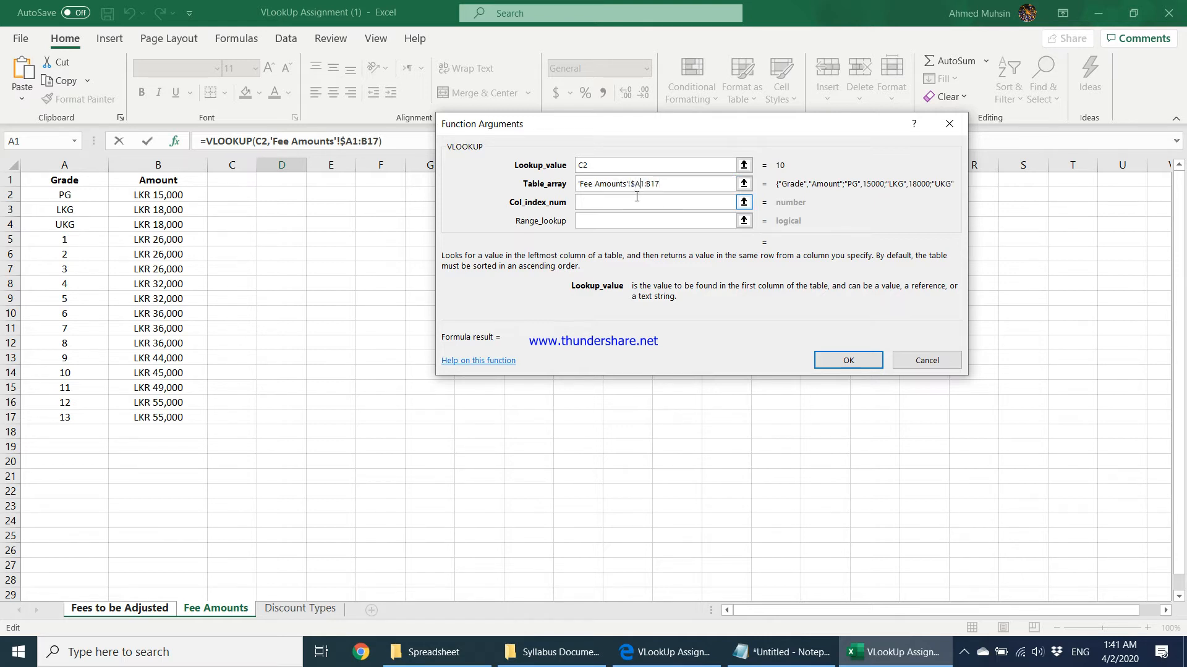
{"action": "key", "text": "Right"}
{"action": "type", "text": "$A$"}
{"action": "key", "text": "Right"}
{"action": "type", "text": "$"}
{"action": "left_click", "coordinate": [655, 201]}
{"action": "left_click", "coordinate": [665, 183]}
{"action": "left_click", "coordinate": [659, 201]}
Set the column index number to 2 and the range lookup to False, and complete the VLOOKUP formula in D2
{"action": "left_click", "coordinate": [616, 203]}
{"action": "type", "text": "2"}
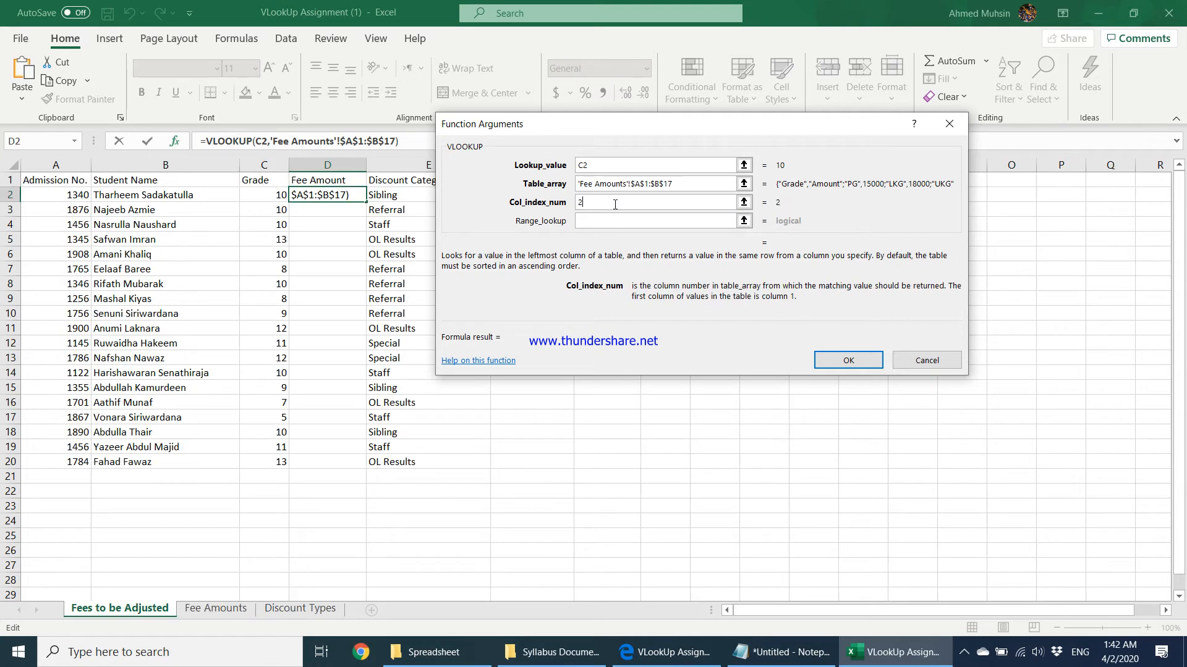
{"action": "left_click", "coordinate": [606, 219]}
{"action": "left_click", "coordinate": [606, 221]}
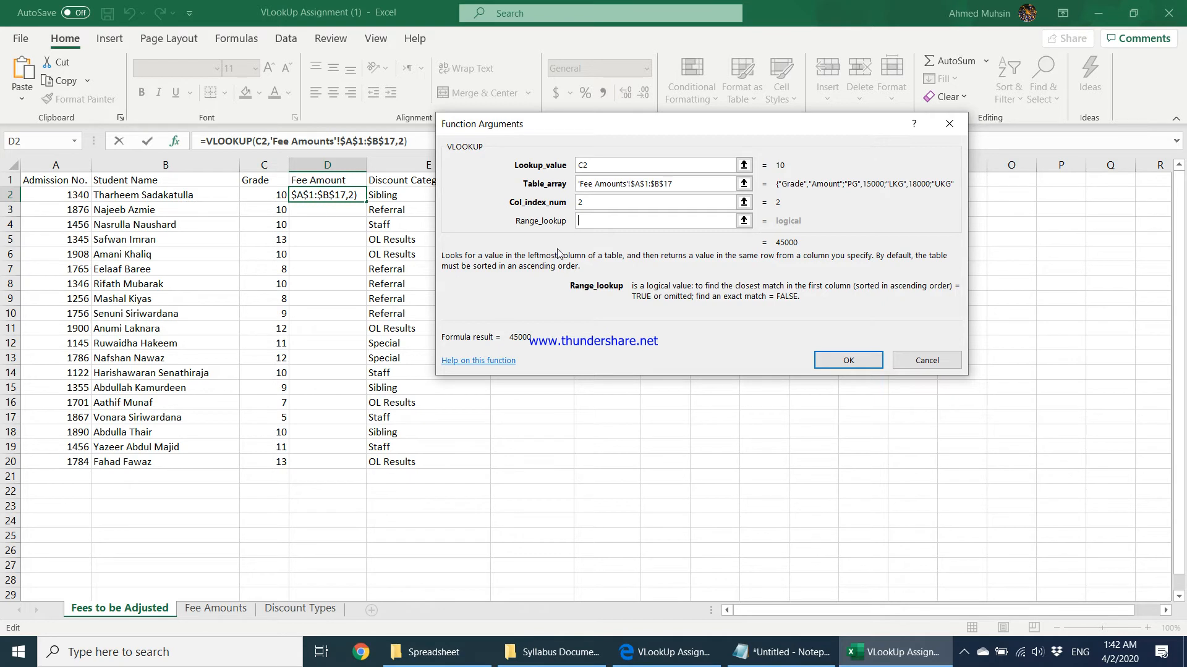
{"action": "type", "text": "False"}
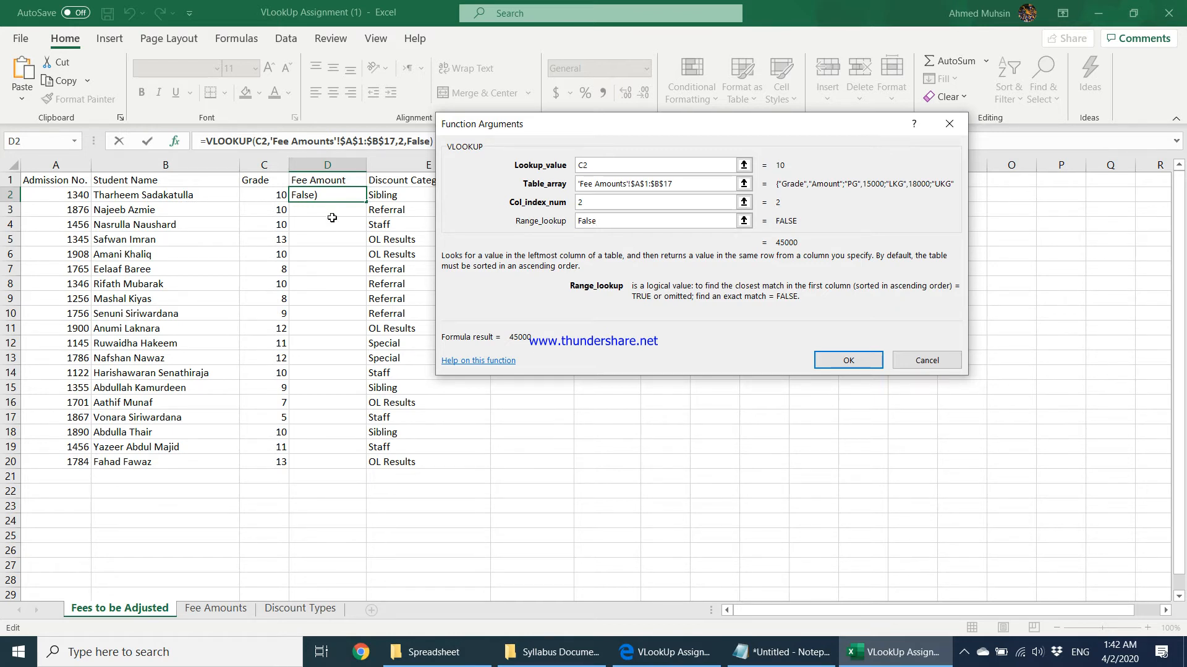
{"action": "left_click", "coordinate": [837, 362]}
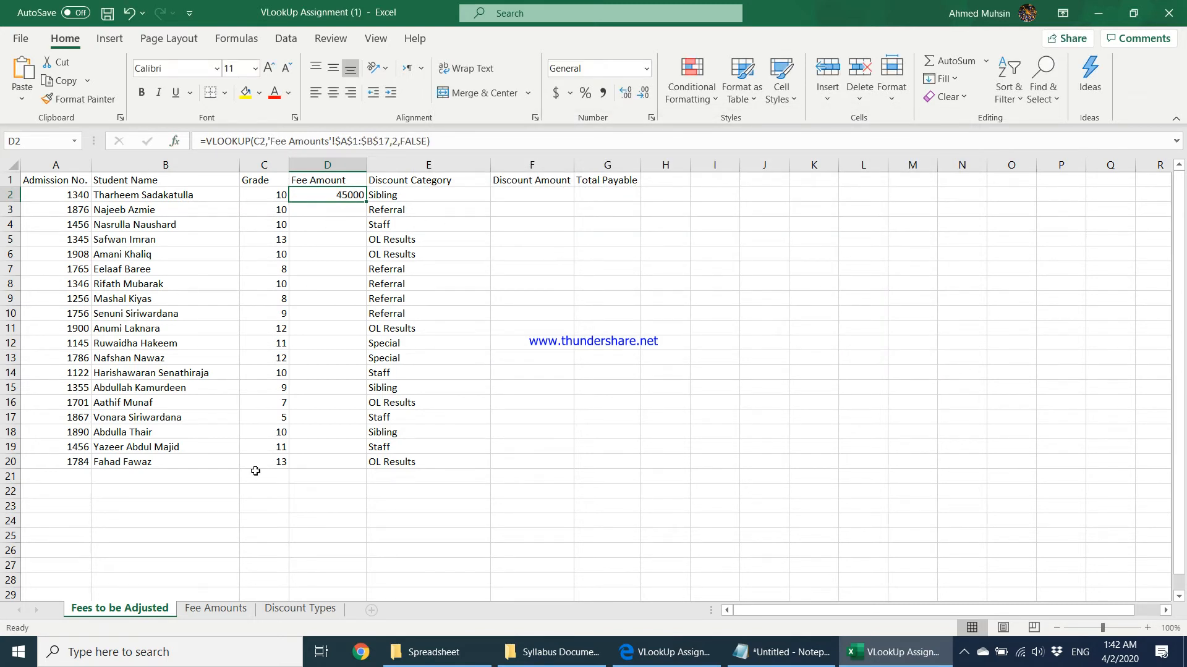
Check the grade 10 fee on the Fee Amounts sheet and fill the D2 VLOOKUP formula down to D20
{"action": "left_click", "coordinate": [214, 609]}
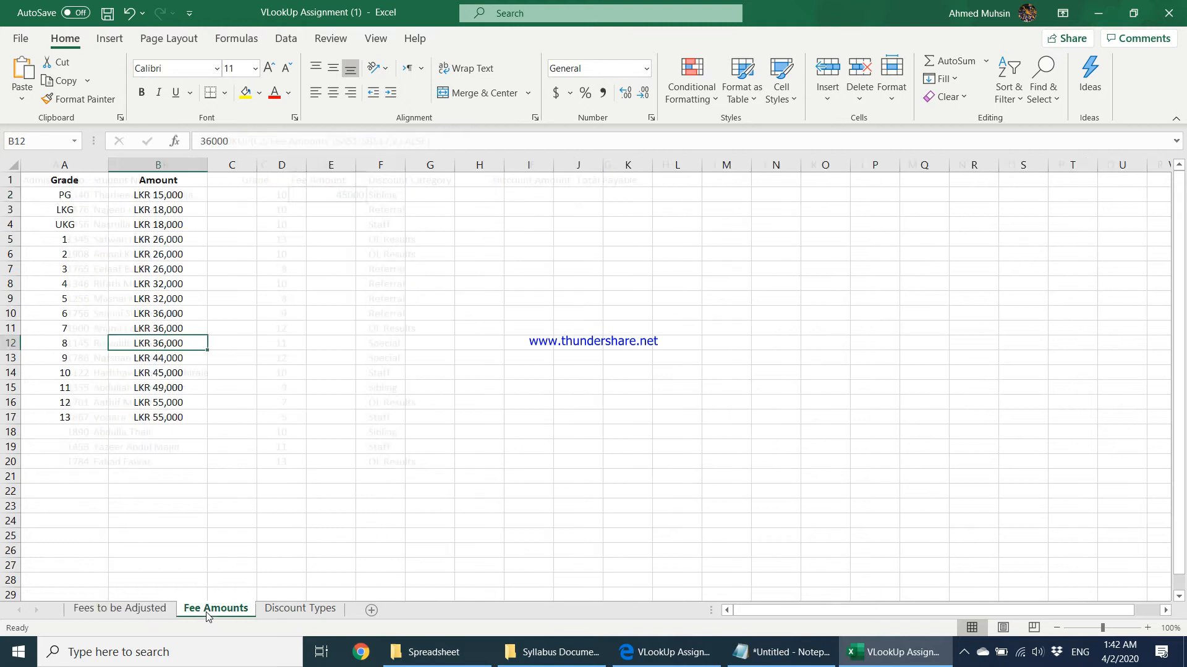
{"action": "left_click", "coordinate": [75, 373]}
{"action": "left_click", "coordinate": [142, 373]}
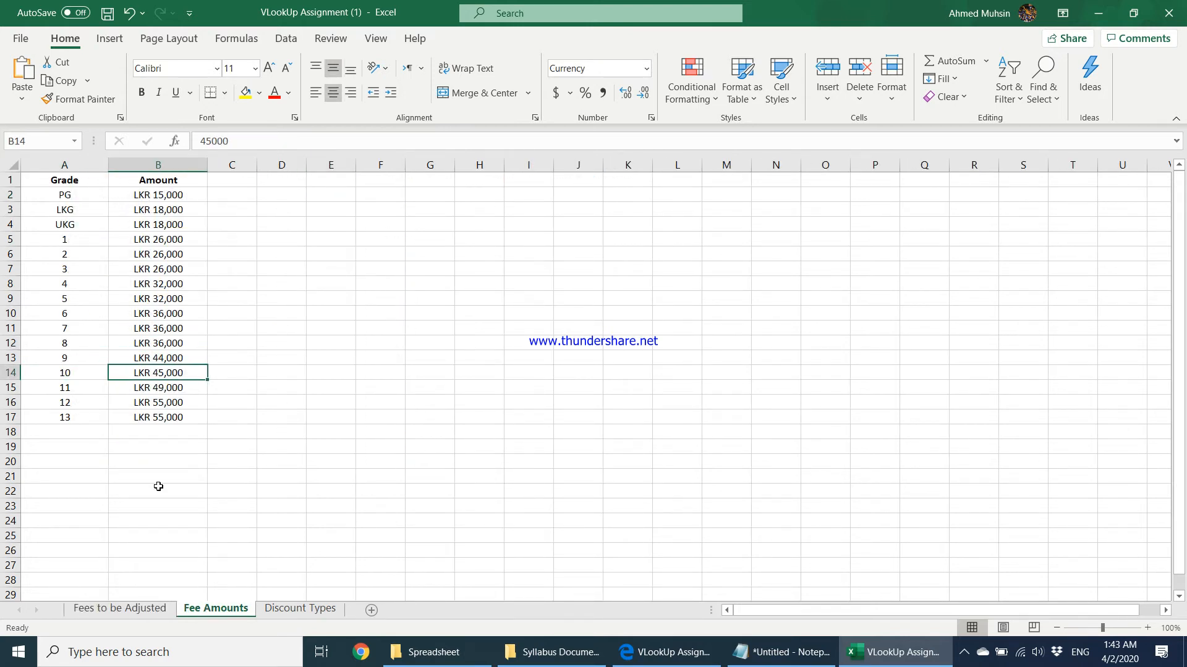
{"action": "left_click", "coordinate": [148, 613]}
{"action": "left_click_drag", "start_coordinate": [366, 206], "coordinate": [340, 472]}
{"action": "left_click", "coordinate": [337, 449]}
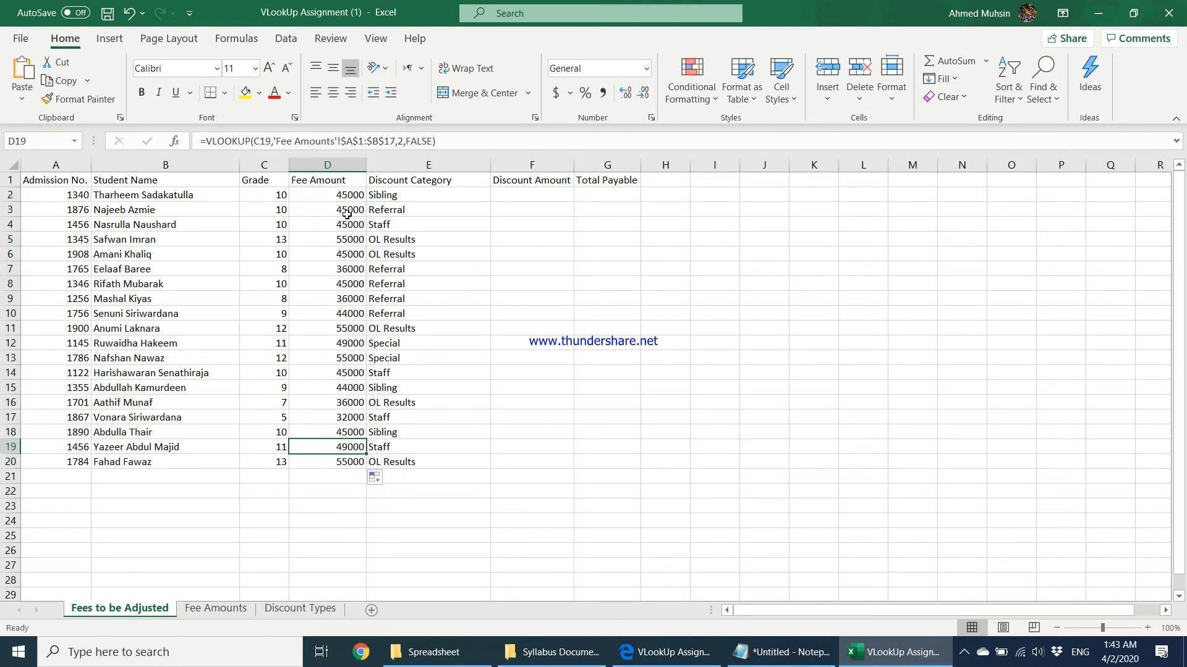
Compare the looked-up fees for the students in rows 10 and 20 with the Fee Amounts sheet
{"action": "left_click", "coordinate": [283, 316]}
{"action": "left_click", "coordinate": [317, 313]}
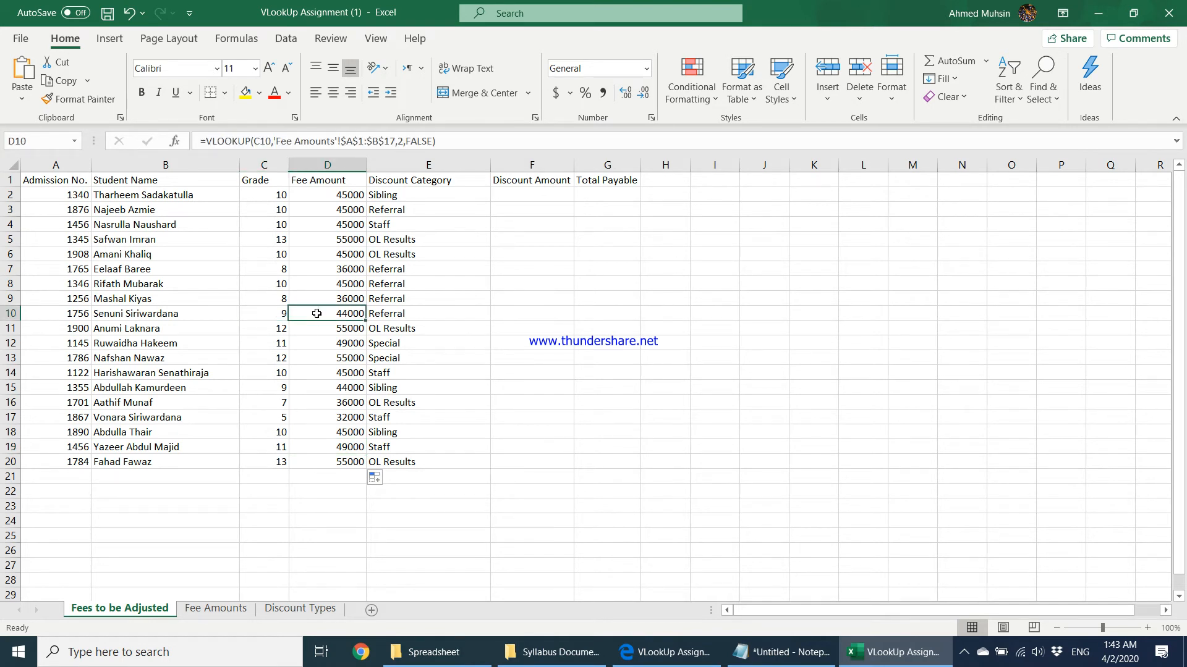
{"action": "left_click", "coordinate": [204, 610]}
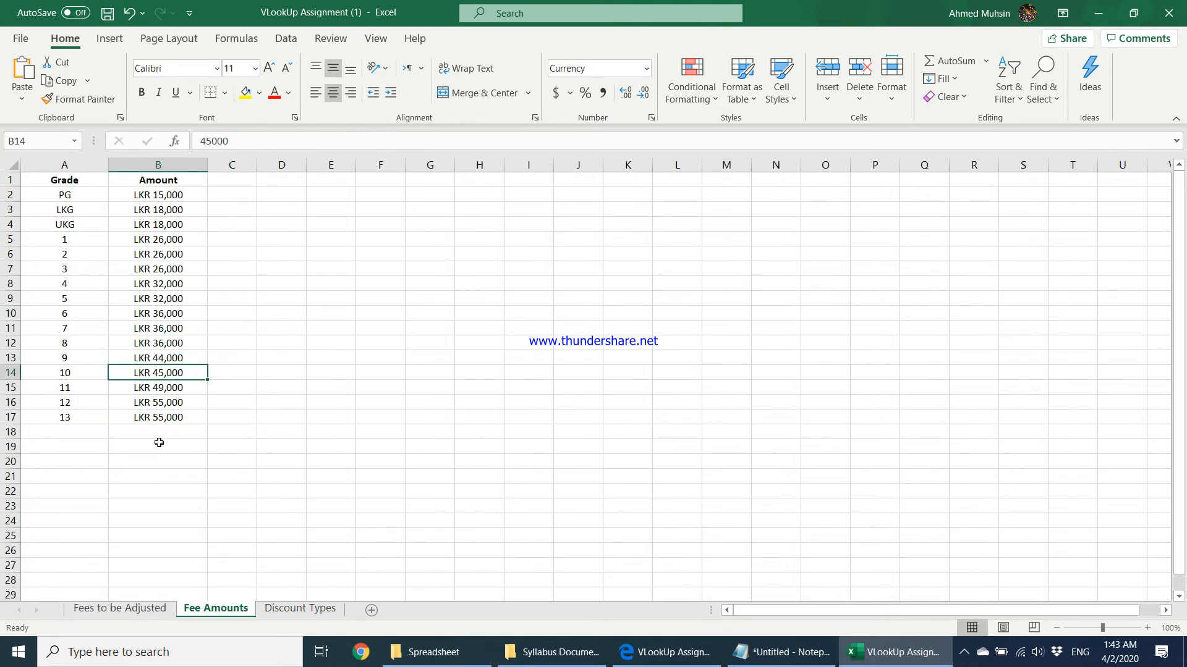
{"action": "left_click", "coordinate": [149, 610]}
{"action": "left_click", "coordinate": [285, 463]}
{"action": "left_click", "coordinate": [216, 610]}
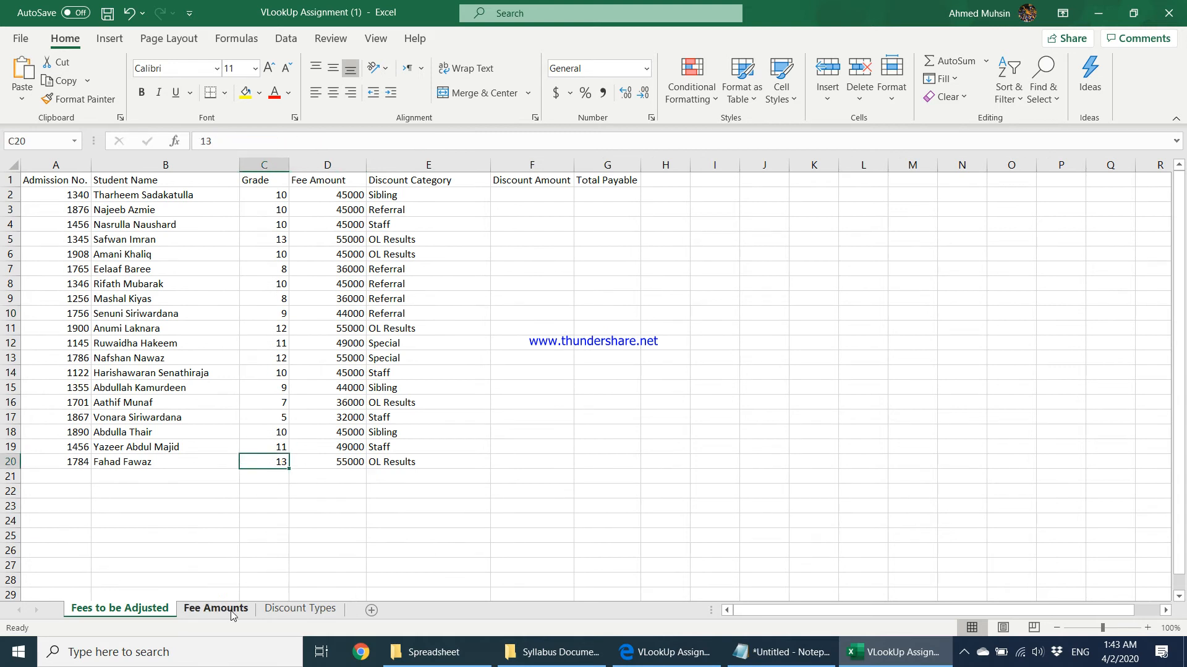
{"action": "left_click", "coordinate": [147, 612]}
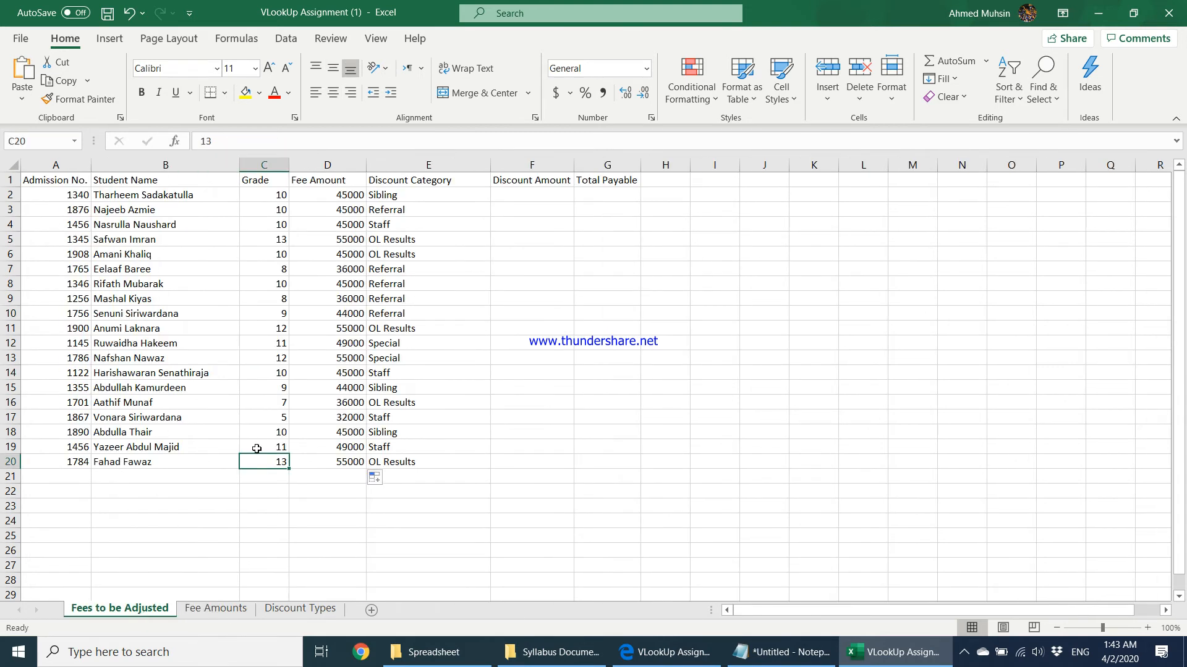
Examine the filled formulas in D2 through D12 to compare their lookup value and table array references
{"action": "left_click", "coordinate": [330, 194]}
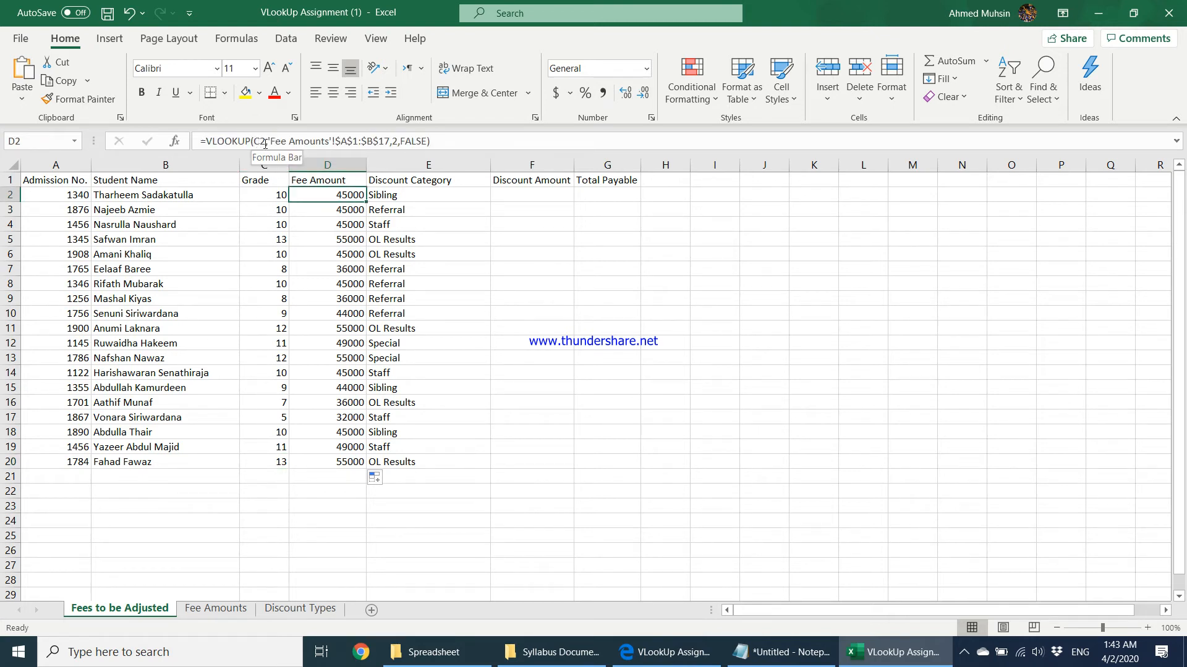
{"action": "left_click", "coordinate": [342, 210]}
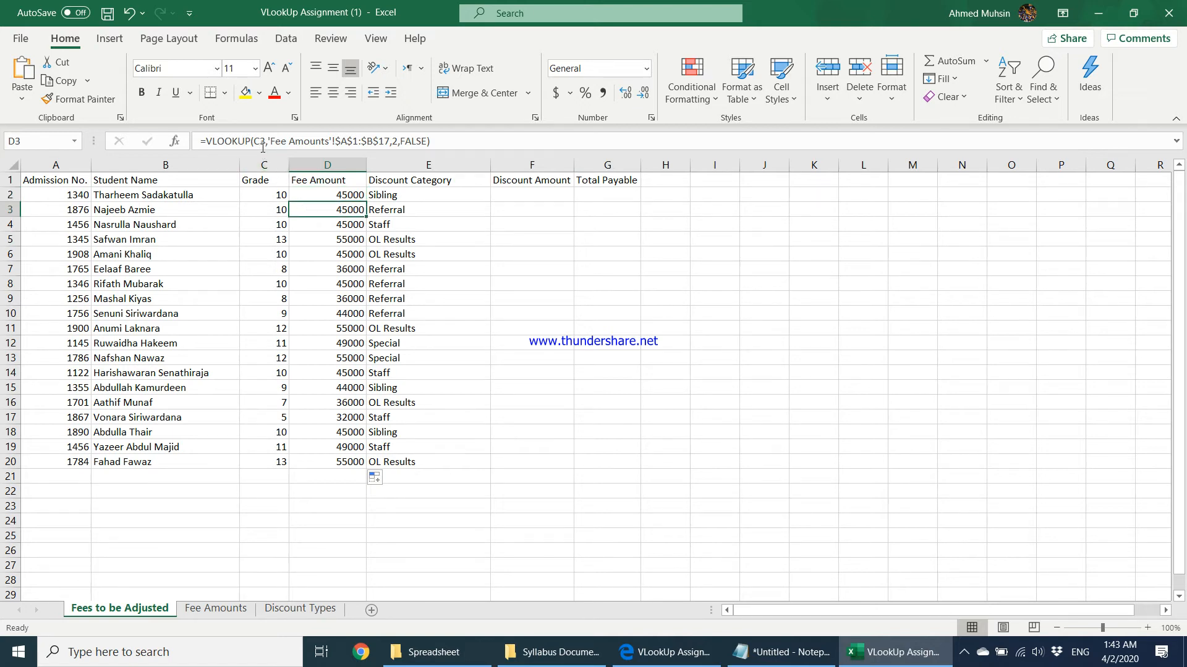
{"action": "left_click", "coordinate": [330, 224]}
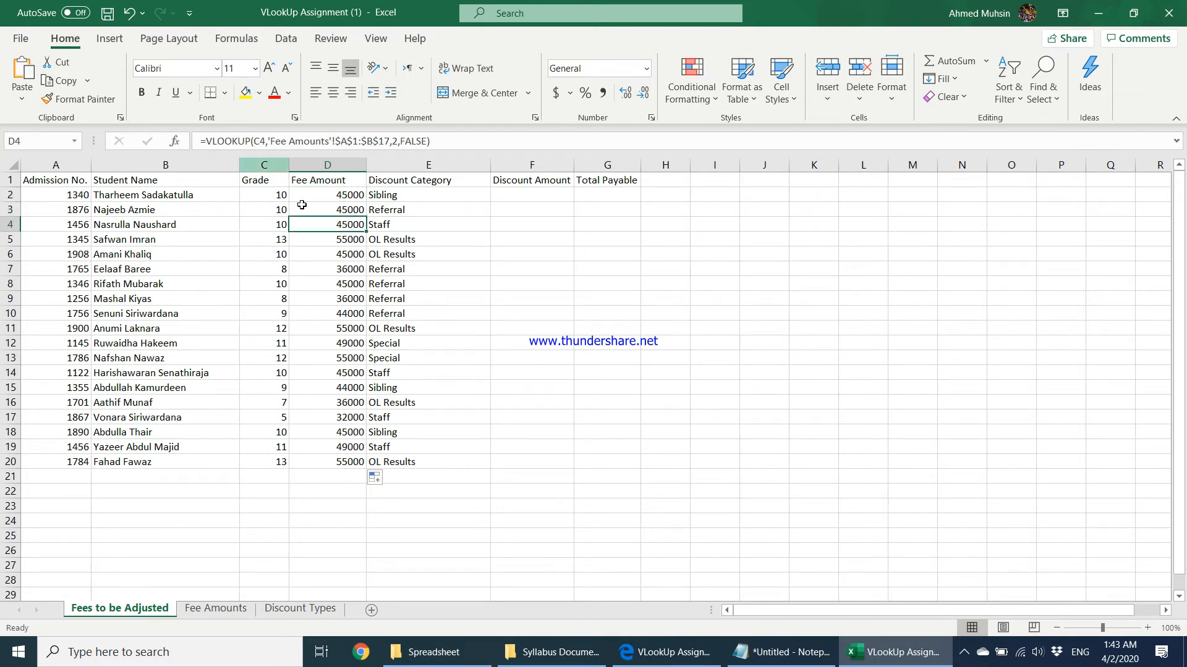
{"action": "left_click", "coordinate": [331, 254]}
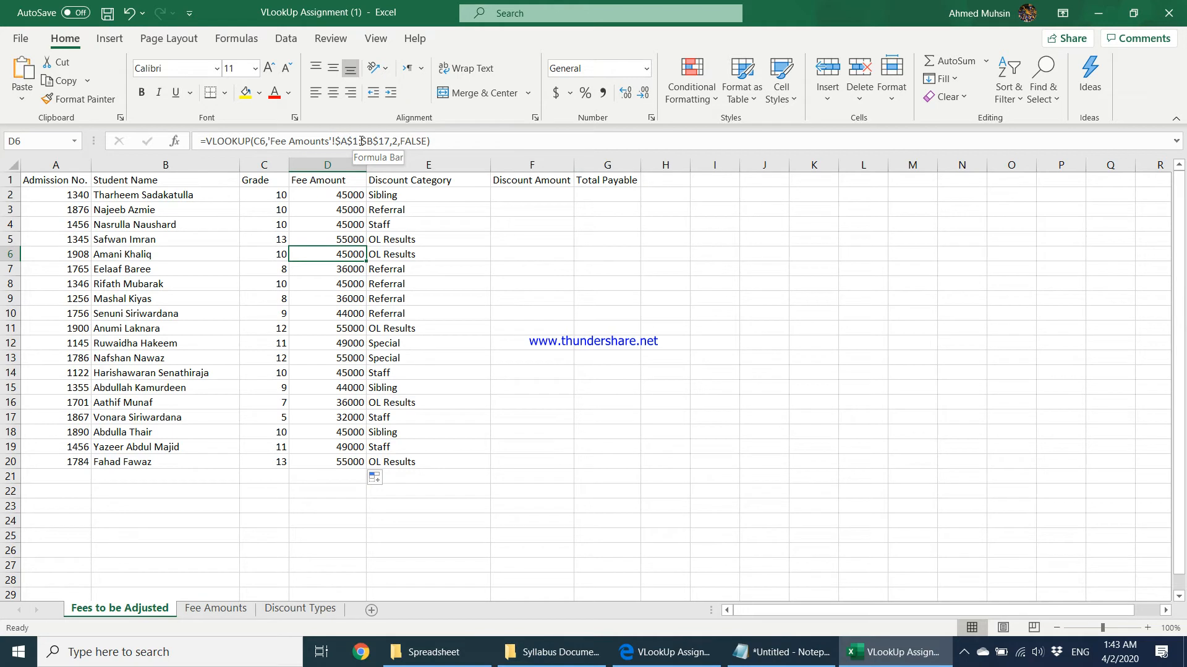
{"action": "left_click", "coordinate": [341, 267]}
{"action": "left_click", "coordinate": [344, 282]}
{"action": "left_click", "coordinate": [344, 300]}
{"action": "left_click", "coordinate": [340, 329]}
{"action": "left_click", "coordinate": [340, 343]}
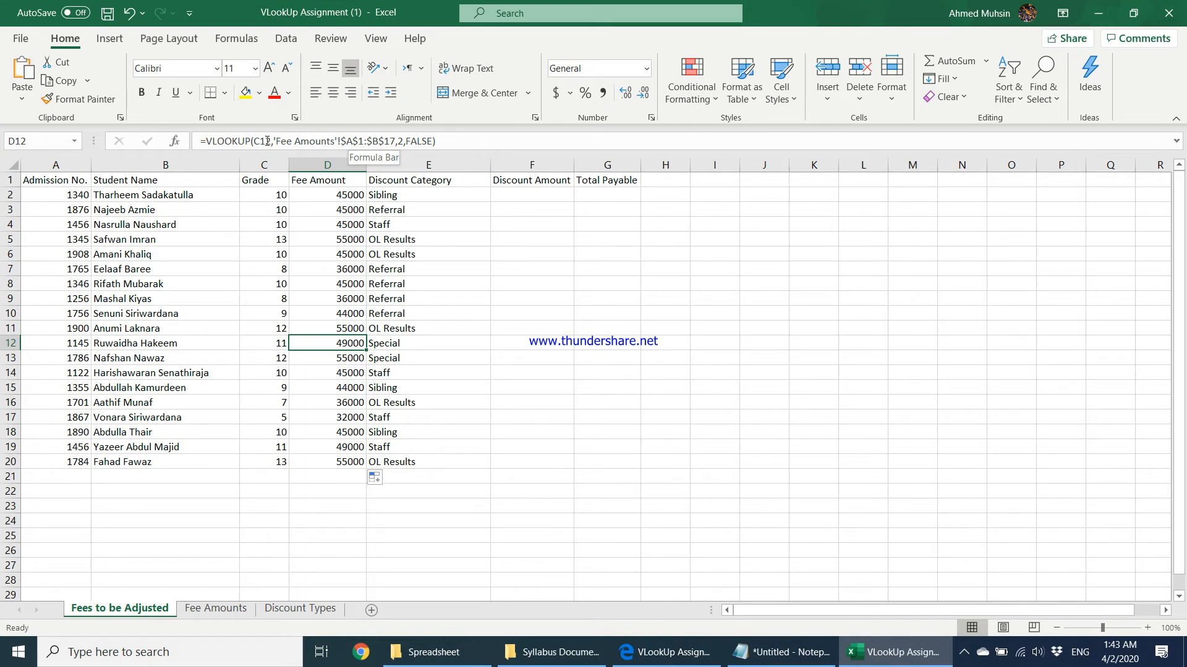
Format the fee amounts in D2:D20 as Currency with the LKR symbol and two decimal places
{"action": "left_click_drag", "start_coordinate": [334, 196], "coordinate": [368, 466]}
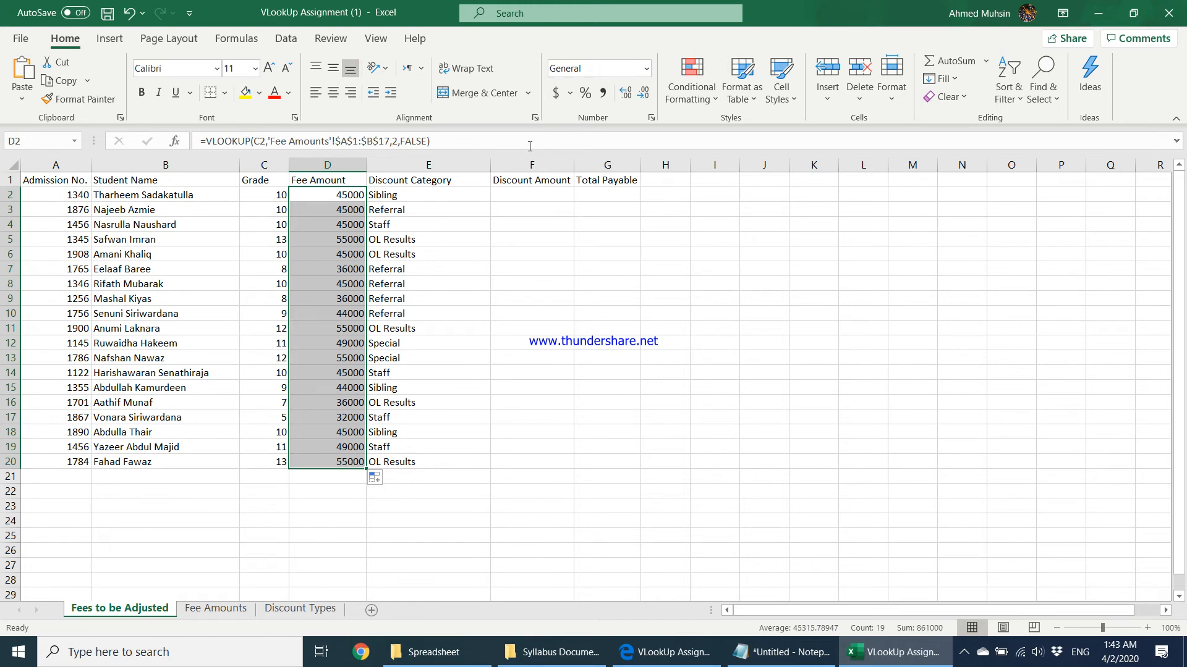
{"action": "left_click", "coordinate": [569, 93]}
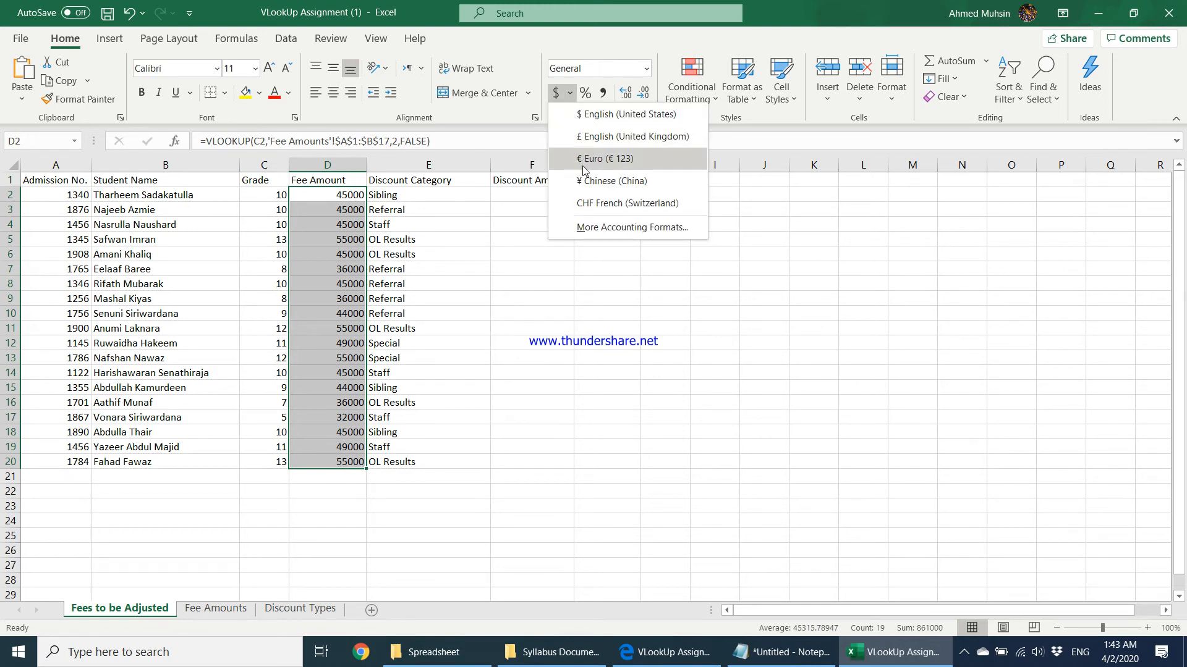
{"action": "left_click", "coordinate": [330, 288]}
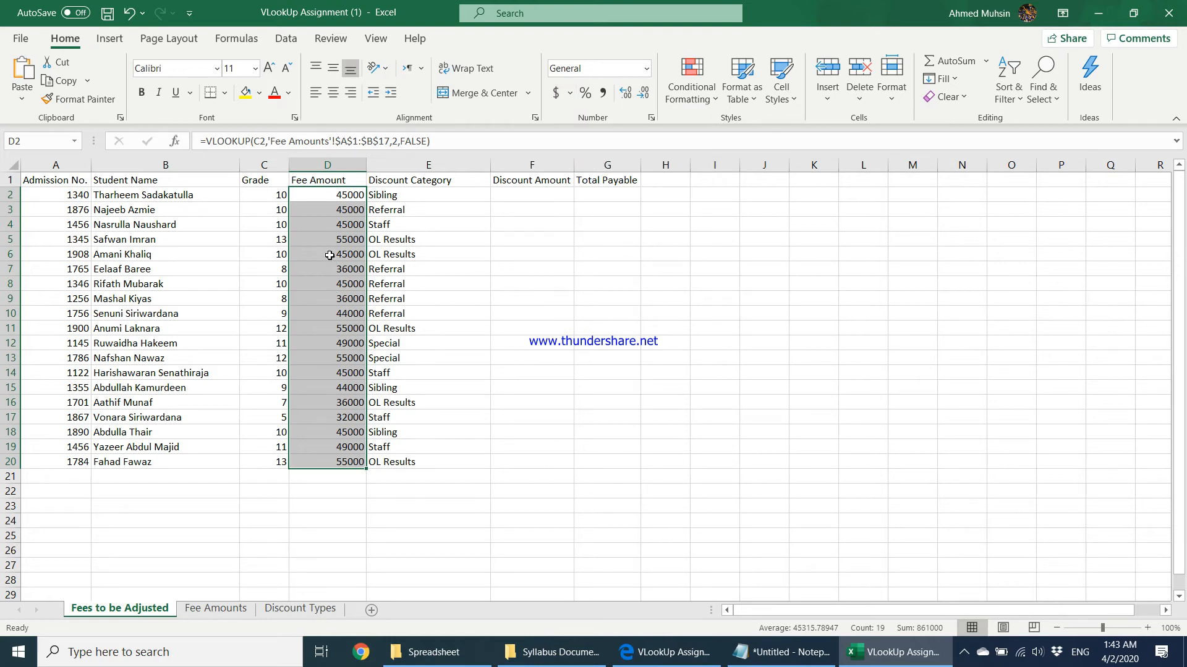
{"action": "right_click", "coordinate": [329, 255]}
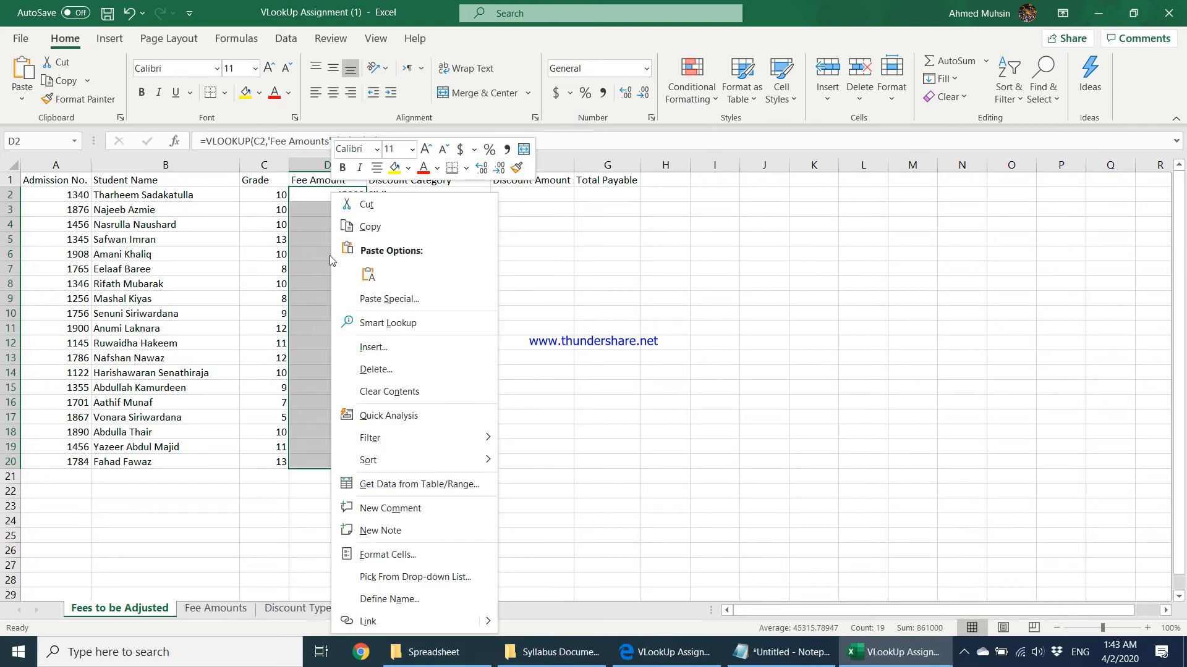
{"action": "left_click", "coordinate": [389, 554]}
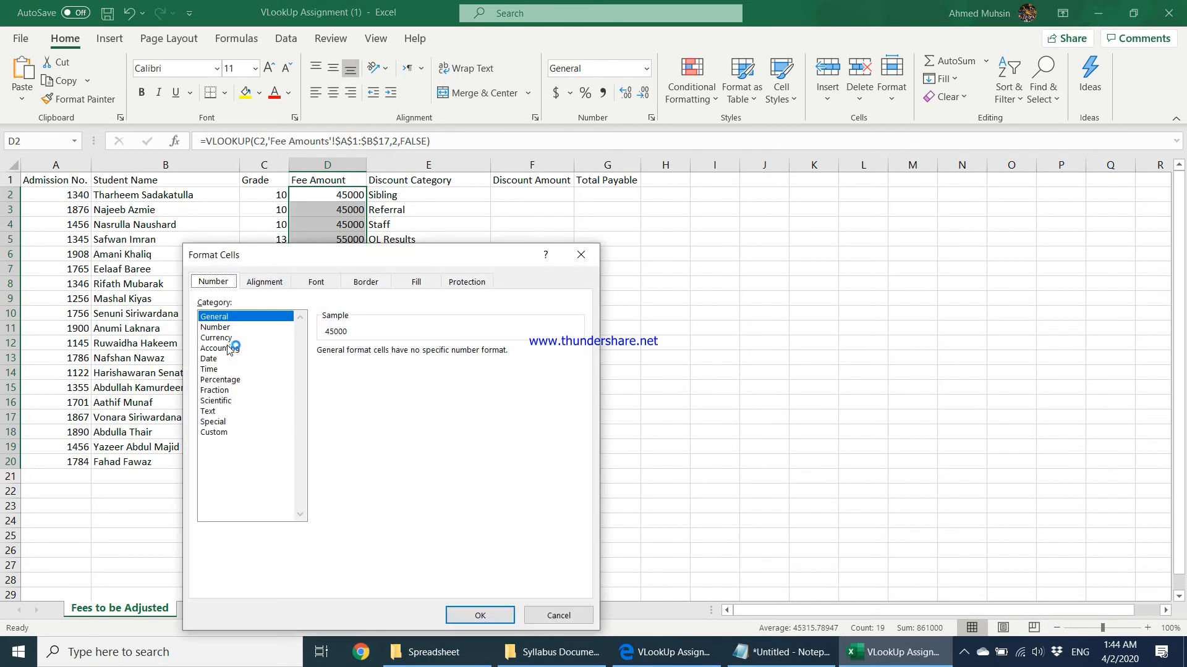
{"action": "left_click", "coordinate": [226, 339]}
{"action": "left_click", "coordinate": [400, 372]}
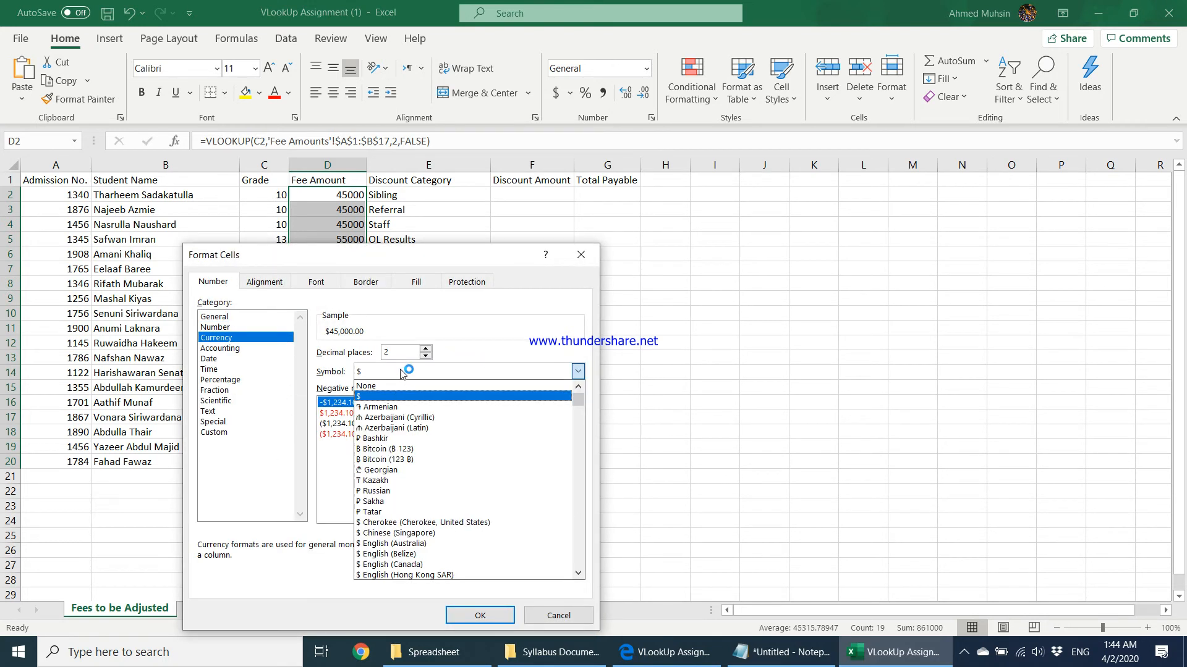
{"action": "type", "text": "LKR"}
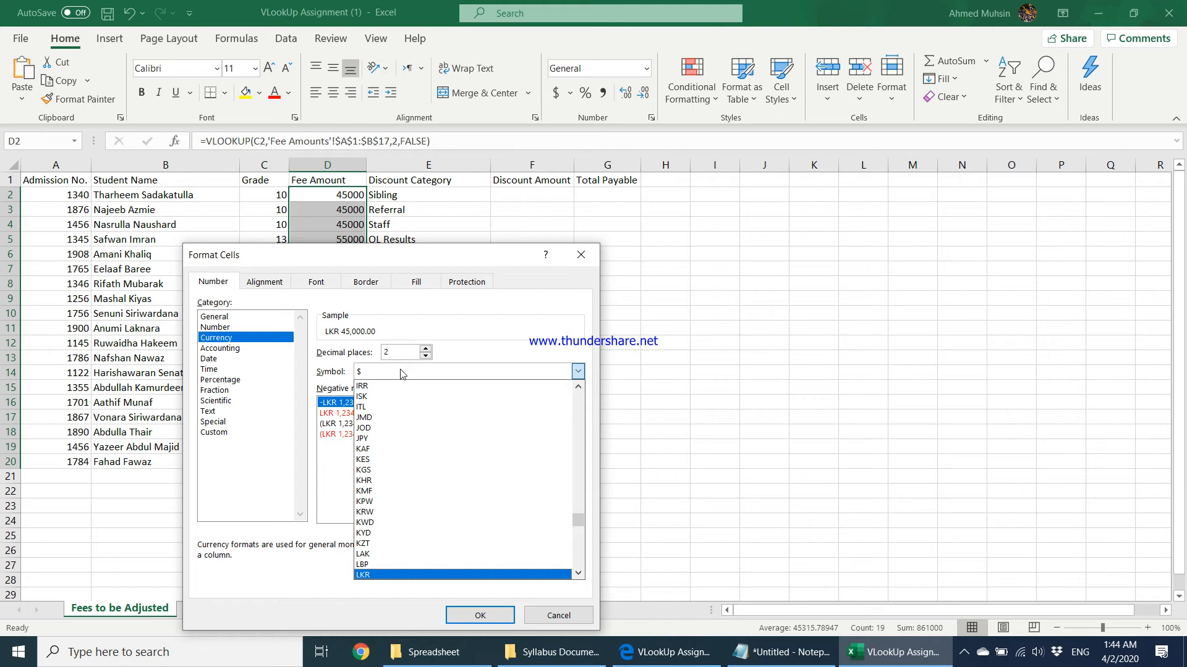
{"action": "left_click", "coordinate": [373, 575]}
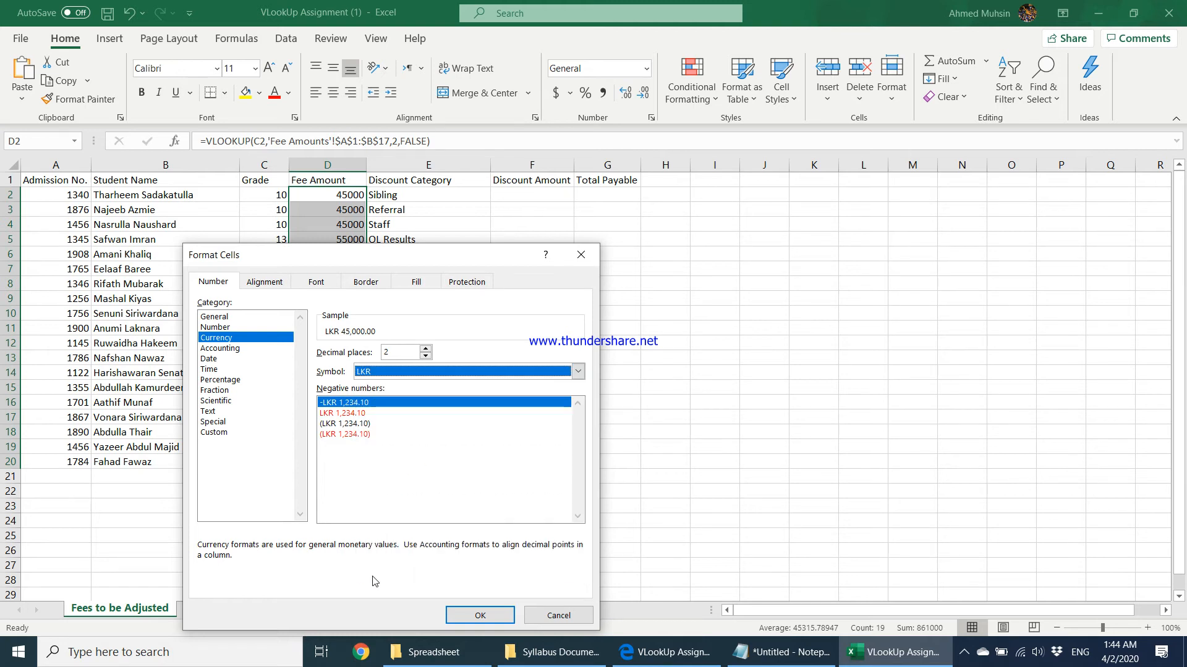
{"action": "left_click", "coordinate": [475, 615]}
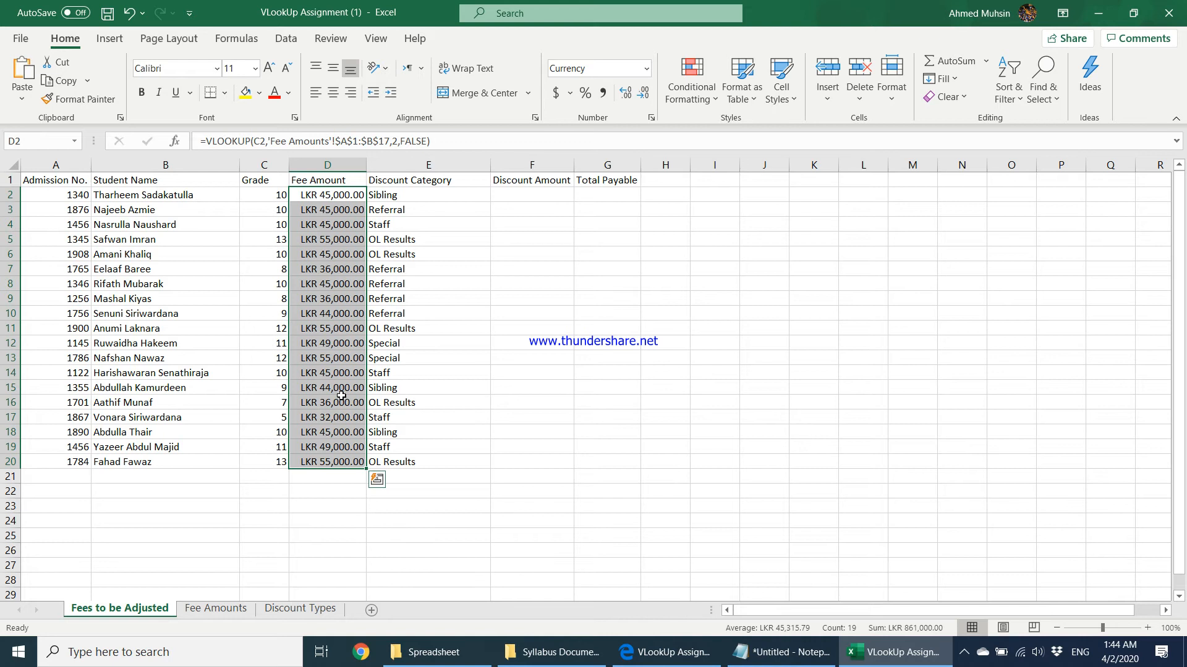
Examine the discount types and their percentage amounts on the Discount Types sheet for the Discount Amount column
{"action": "left_click", "coordinate": [533, 197]}
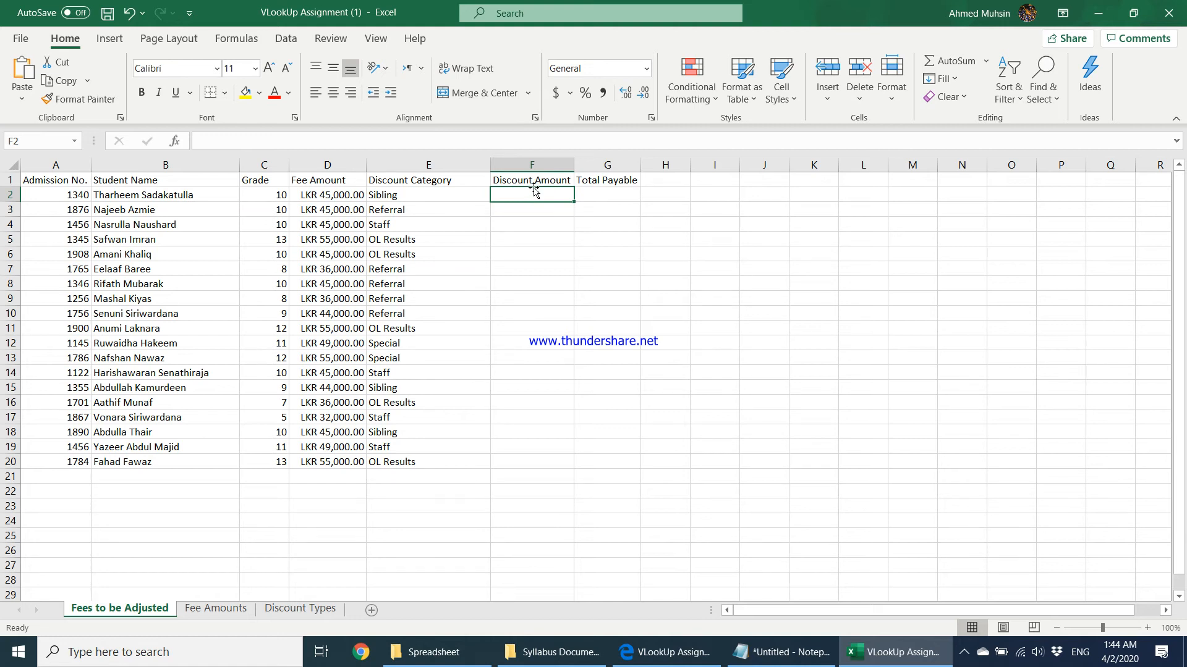
{"action": "left_click", "coordinate": [286, 612]}
{"action": "left_click", "coordinate": [79, 197]}
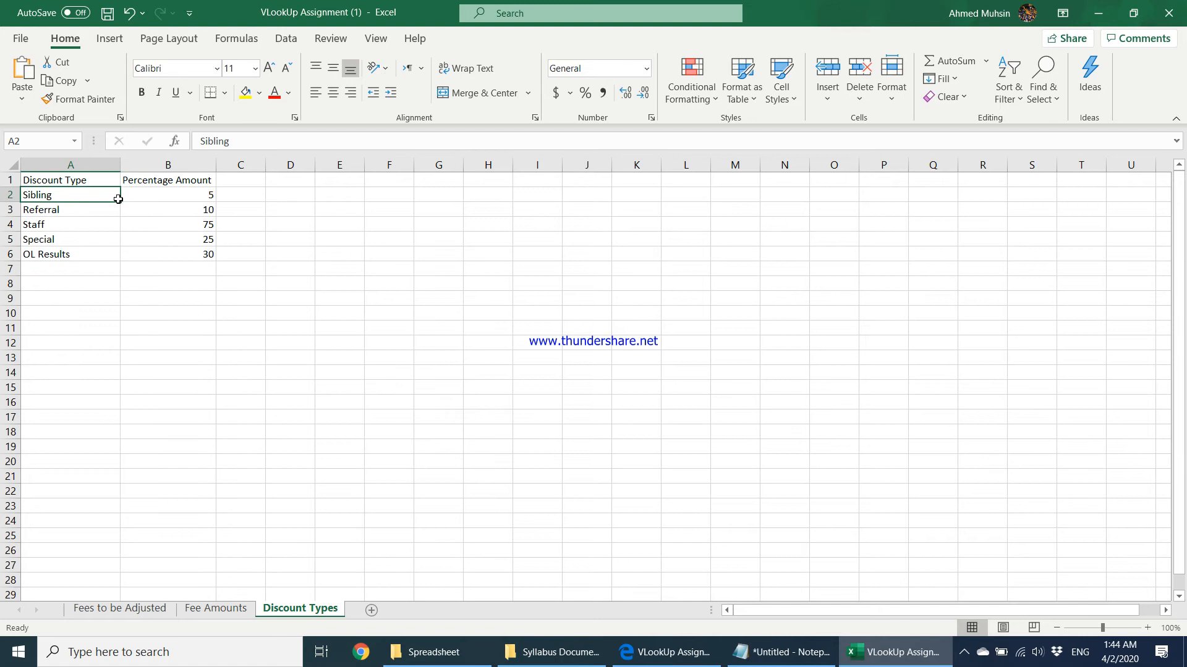
{"action": "left_click", "coordinate": [163, 199]}
{"action": "left_click", "coordinate": [57, 212]}
{"action": "left_click", "coordinate": [158, 212]}
{"action": "left_click", "coordinate": [46, 227]}
{"action": "left_click", "coordinate": [121, 609]}
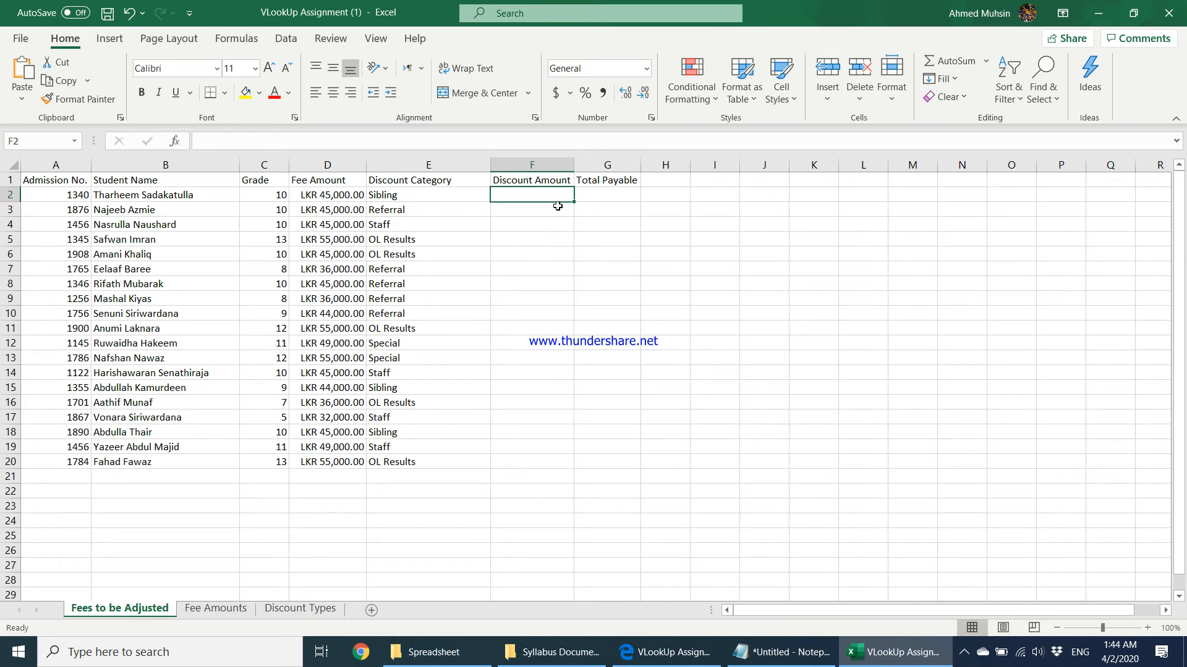
Insert a VLOOKUP function in cell F2 of the Fees to be Adjusted sheet with E2 as its lookup value
{"action": "left_click", "coordinate": [440, 195]}
{"action": "left_click", "coordinate": [524, 199]}
{"action": "left_click", "coordinate": [173, 142]}
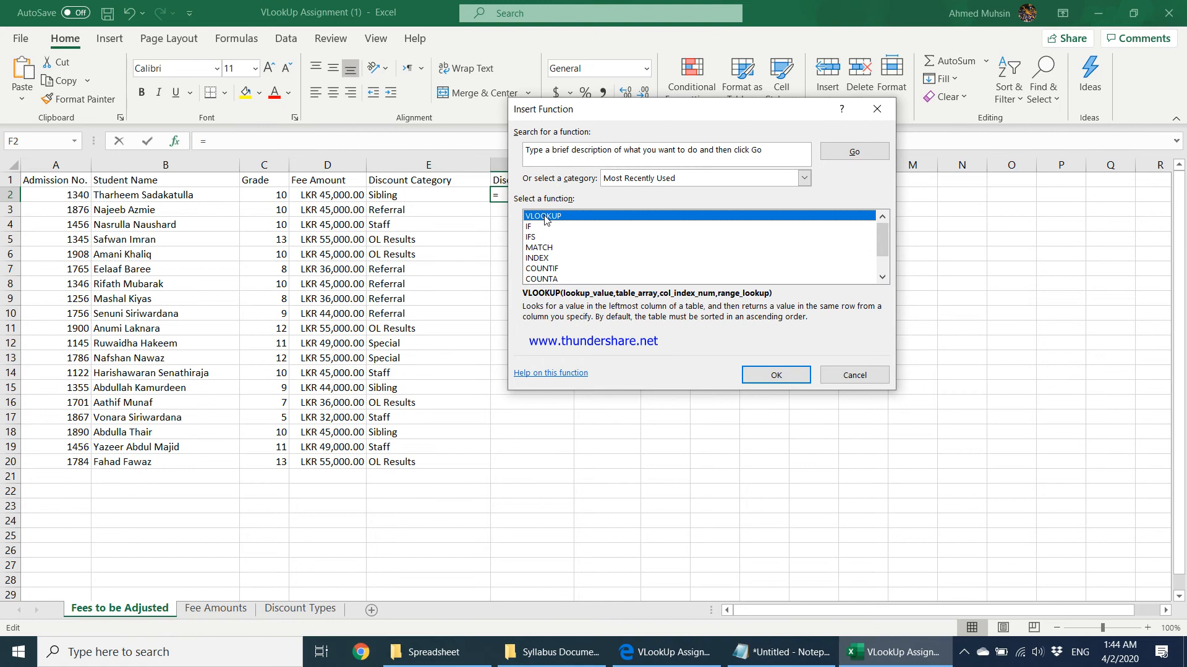
{"action": "double_click", "coordinate": [544, 216]}
{"action": "left_click_drag", "start_coordinate": [649, 127], "coordinate": [743, 256]}
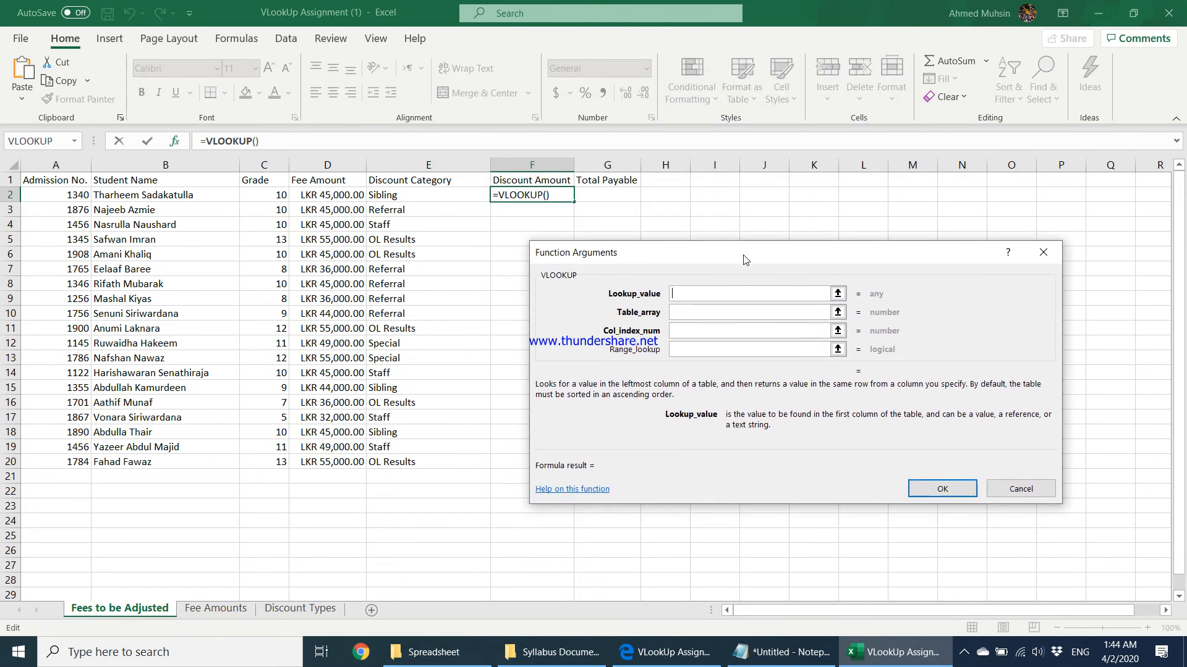
{"action": "left_click", "coordinate": [413, 196]}
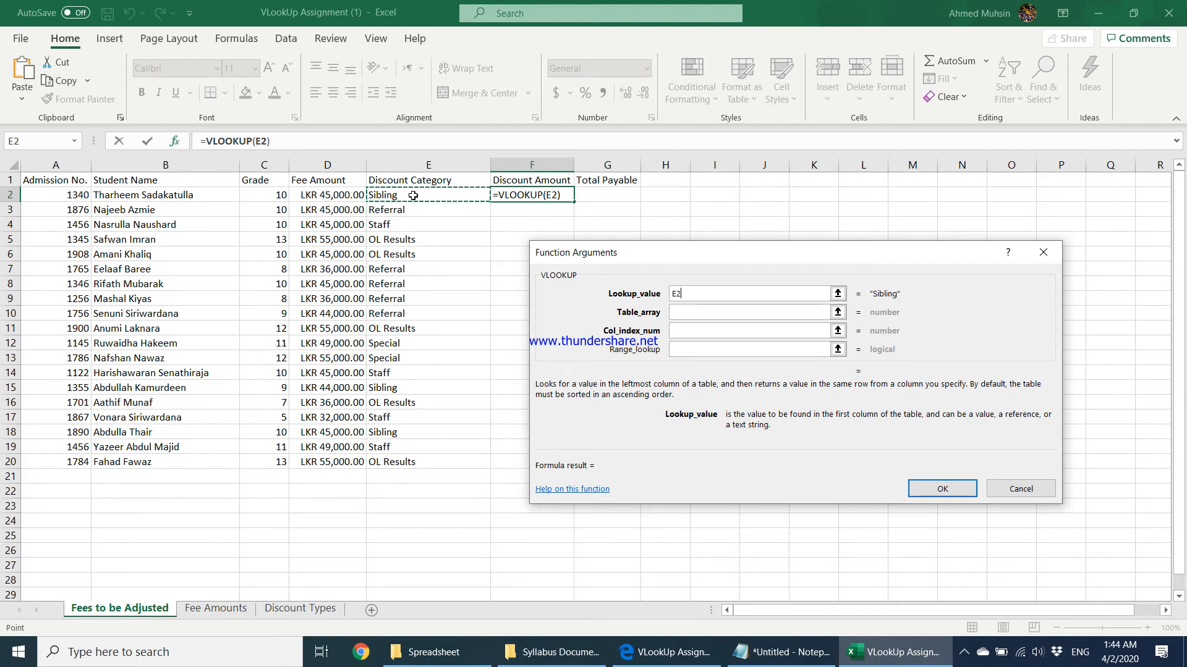
Set the VLOOKUP table array to the absolute range 'Discount Types'!$A$1:$B$6
{"action": "left_click", "coordinate": [688, 314]}
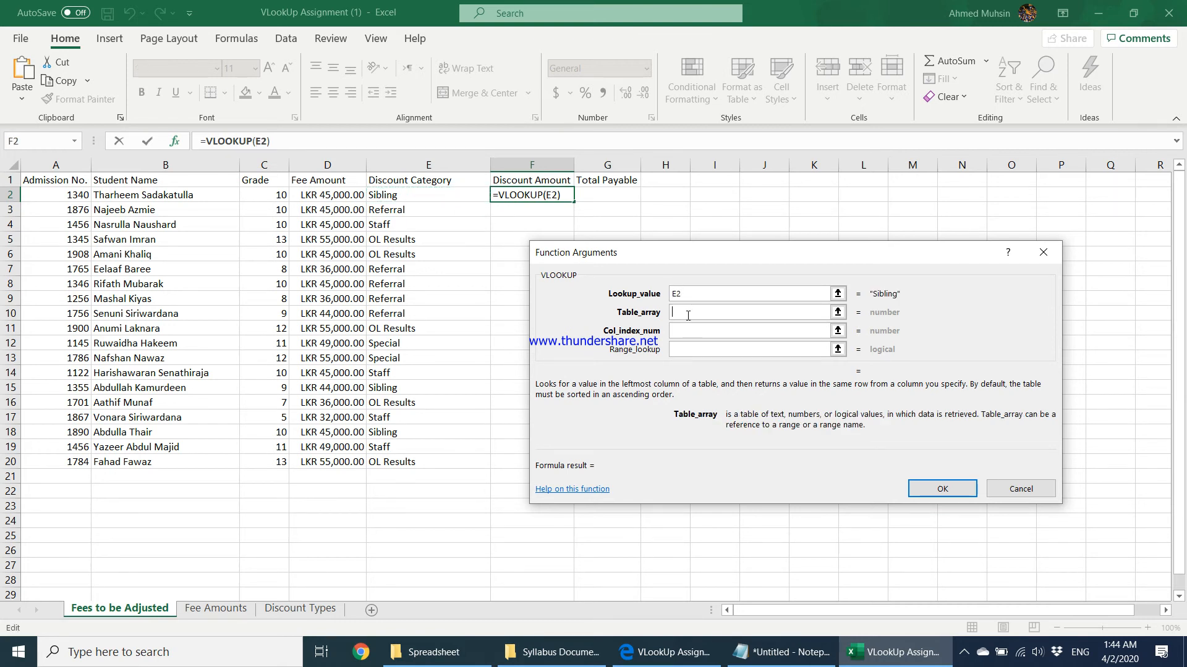
{"action": "left_click", "coordinate": [309, 611]}
{"action": "left_click_drag", "start_coordinate": [64, 181], "coordinate": [194, 260]}
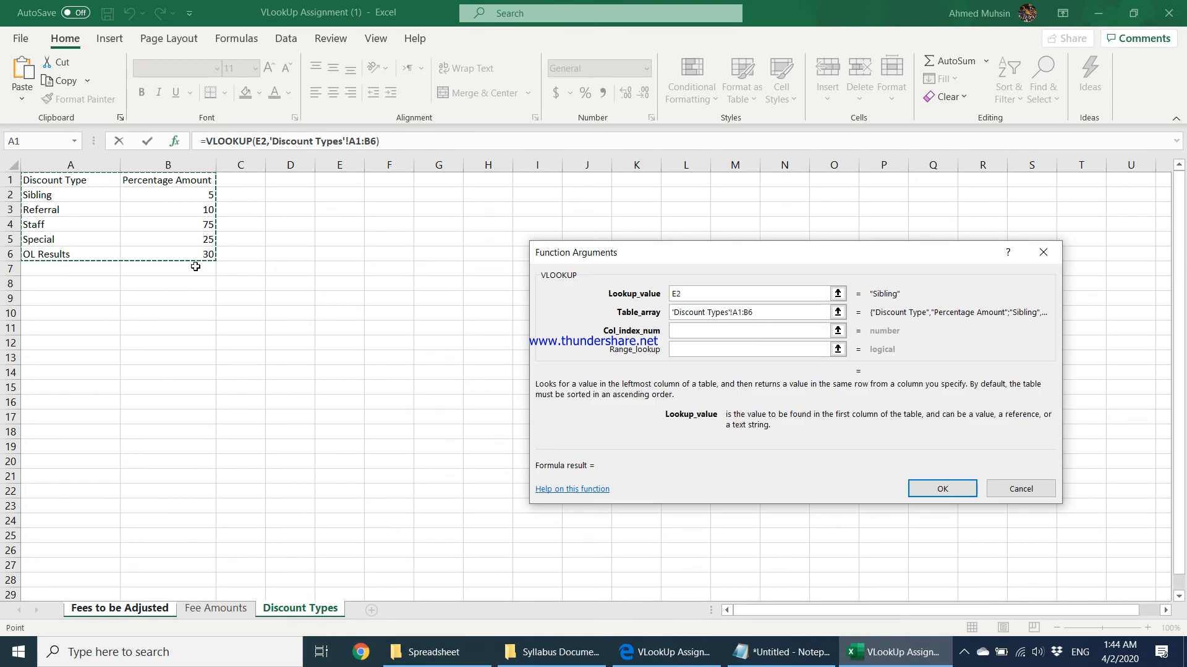
{"action": "left_click", "coordinate": [738, 313]}
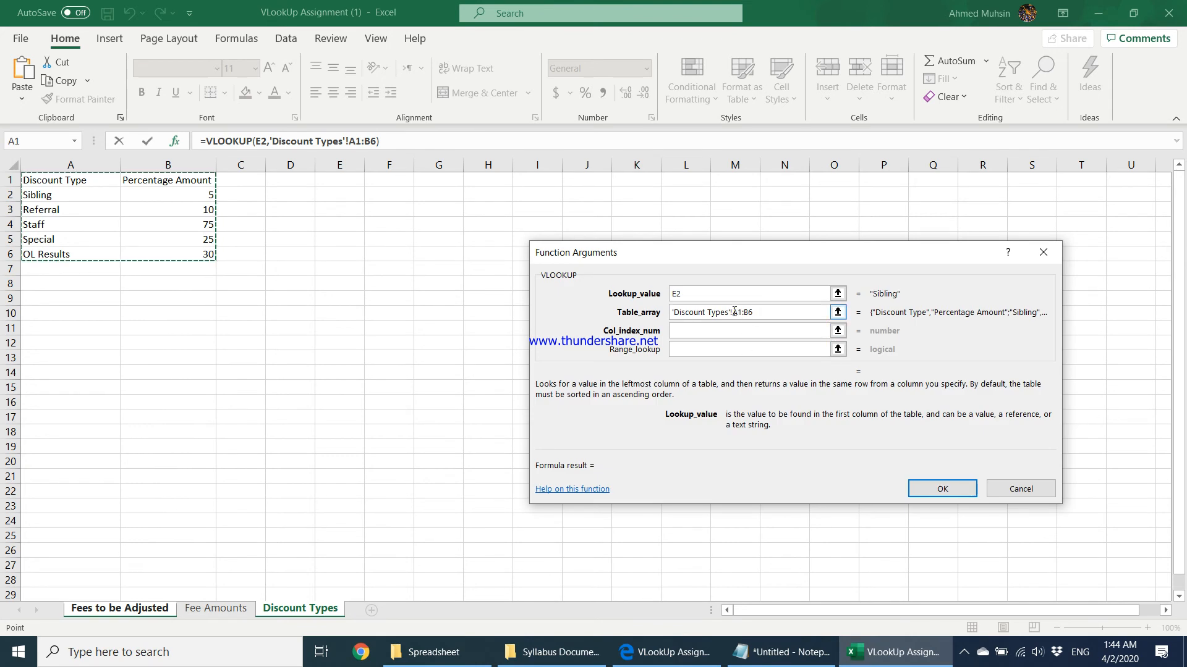
{"action": "left_click", "coordinate": [733, 313]}
{"action": "type", "text": "$A$1:"}
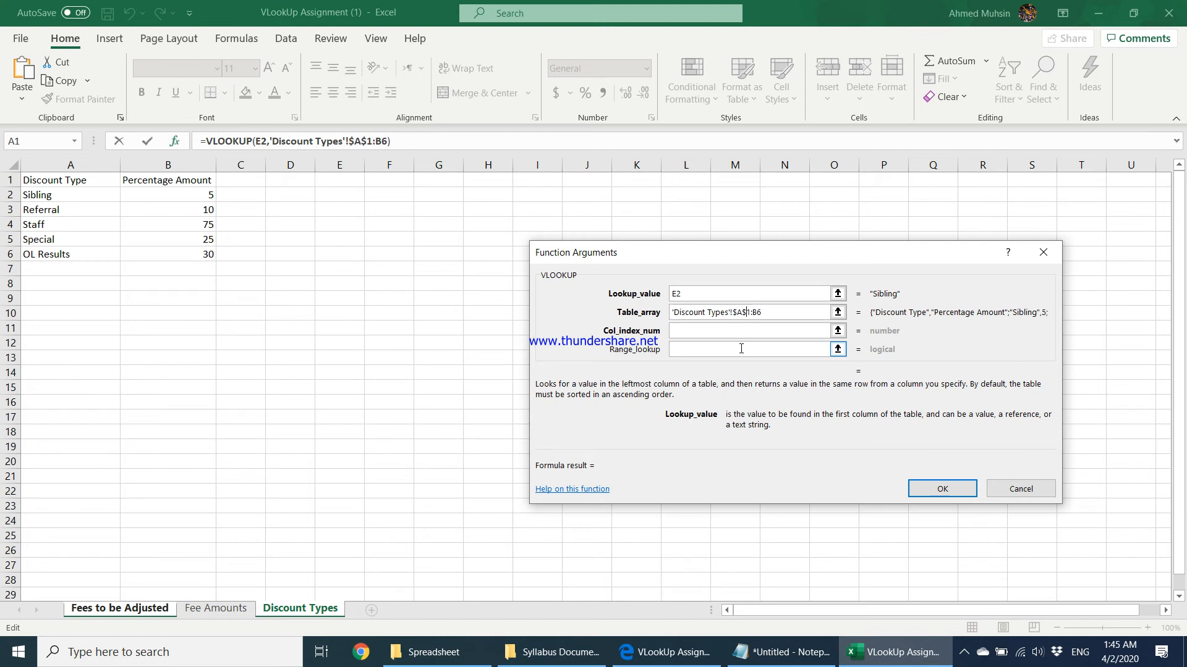
{"action": "type", "text": "$B$"}
Set the column index number to 2 and the range lookup to FALSE, and complete the discount VLOOKUP in F2
{"action": "left_click", "coordinate": [769, 332]}
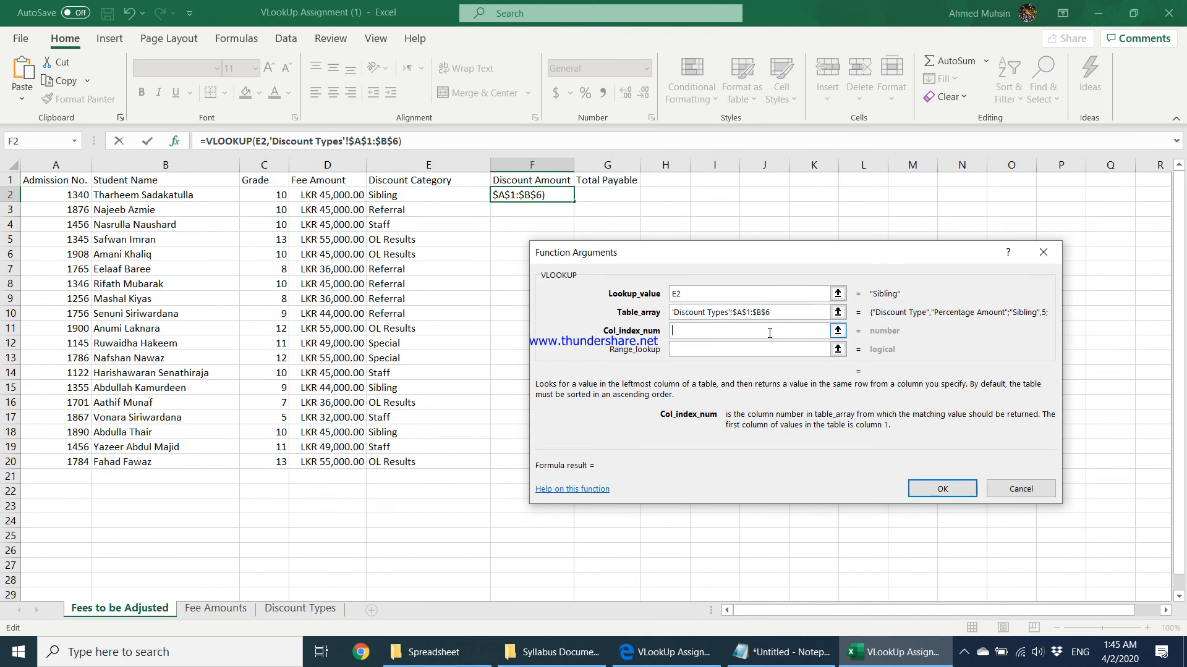
{"action": "type", "text": "2"}
{"action": "left_click", "coordinate": [698, 349]}
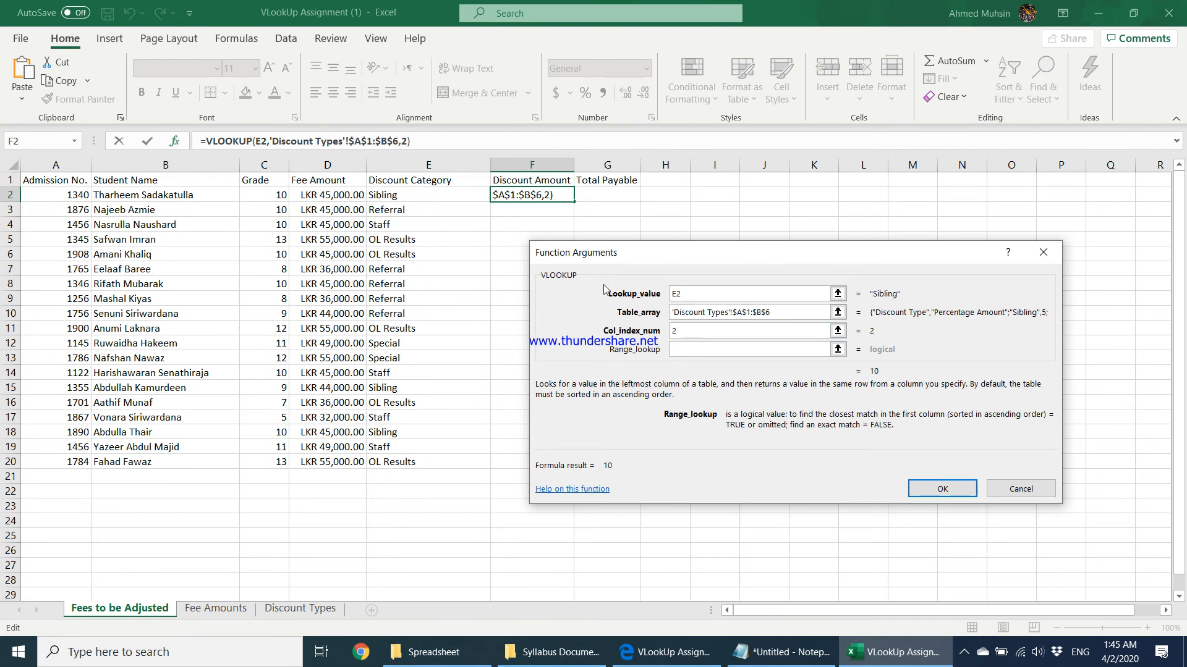
{"action": "type", "text": "FALSE"}
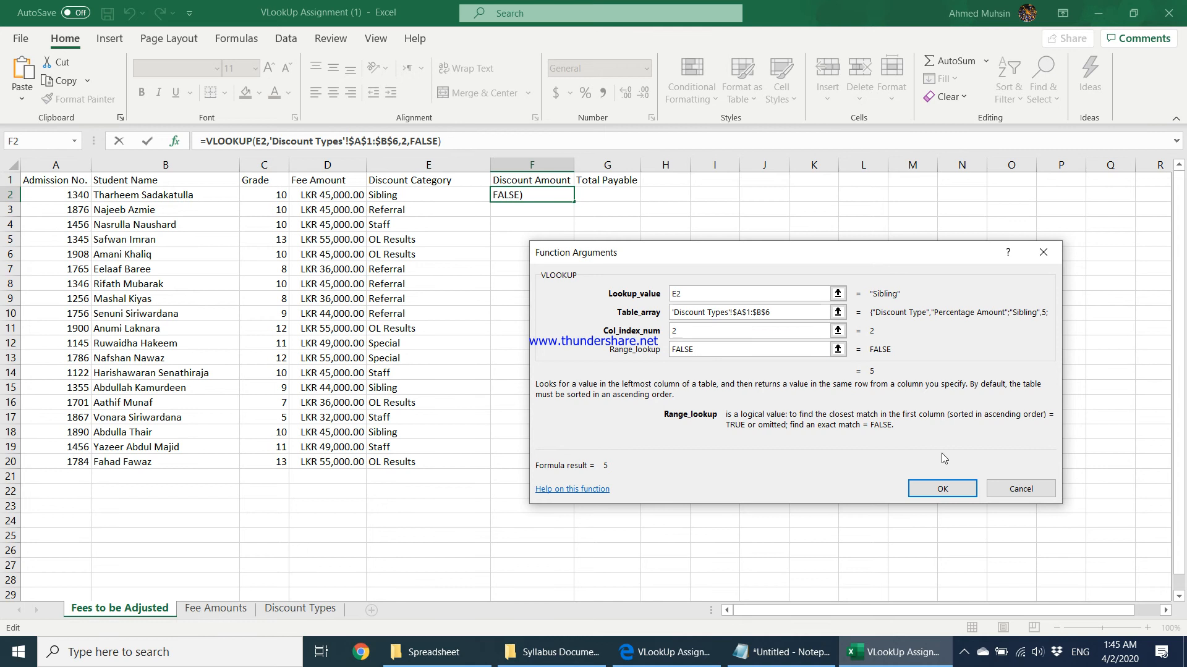
{"action": "left_click", "coordinate": [943, 489]}
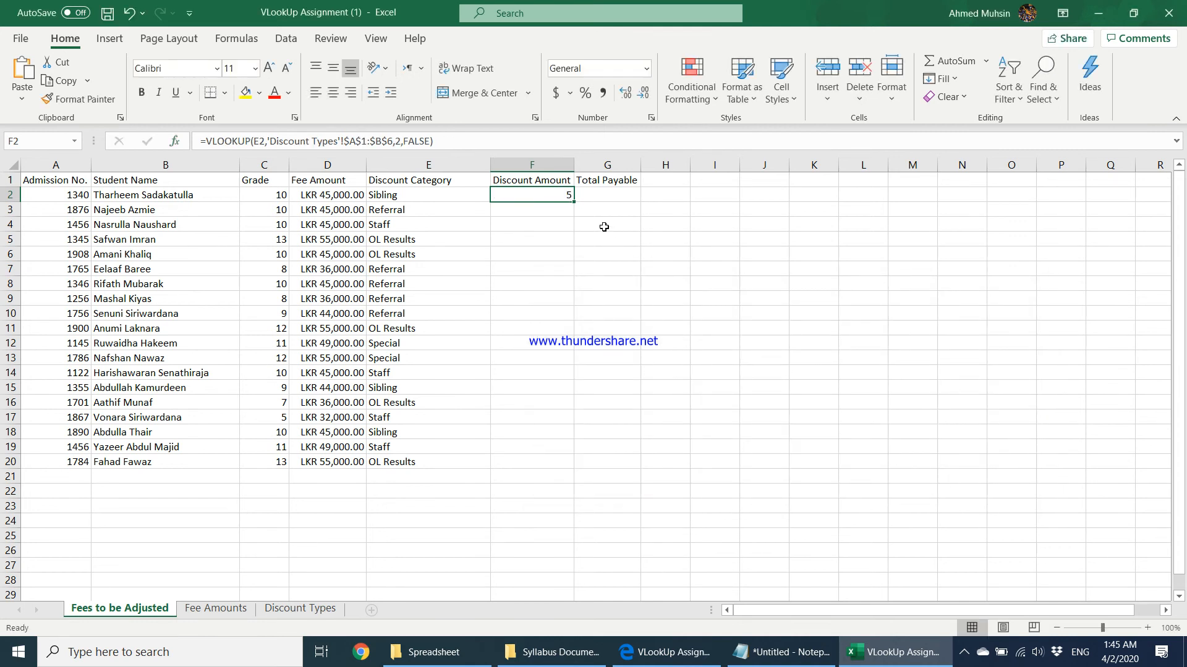
Fill the discount VLOOKUP from F2 down to F20 and compare the results with the Discount Types sheet
{"action": "left_click_drag", "start_coordinate": [574, 202], "coordinate": [567, 474]}
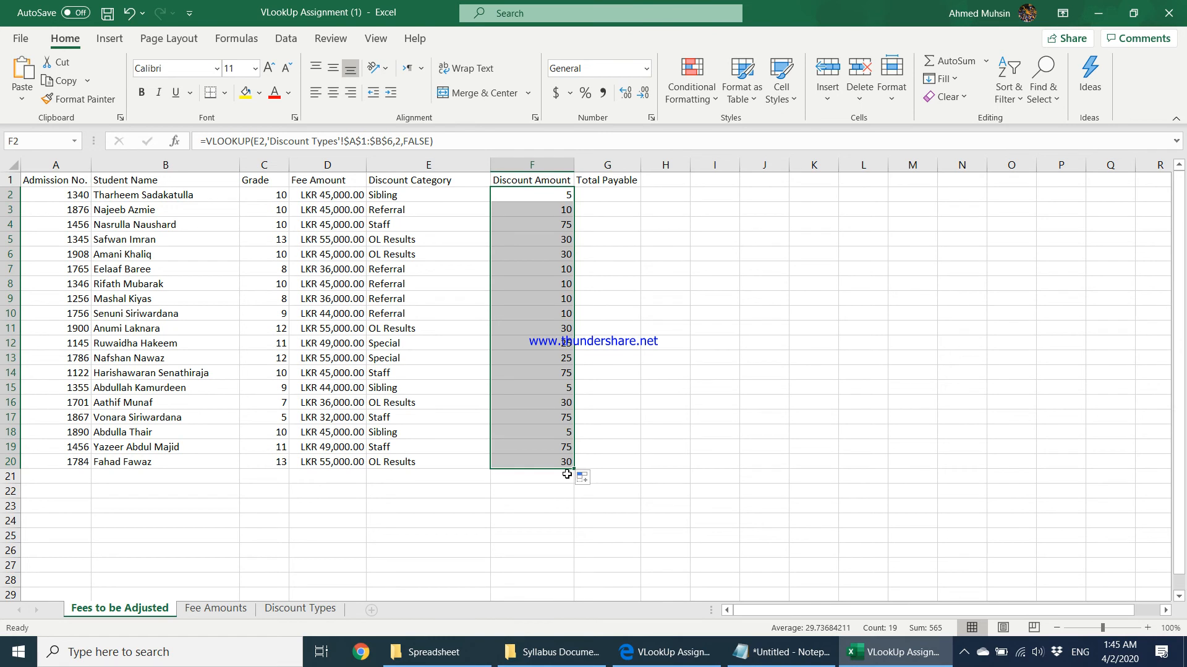
{"action": "left_click", "coordinate": [506, 196]}
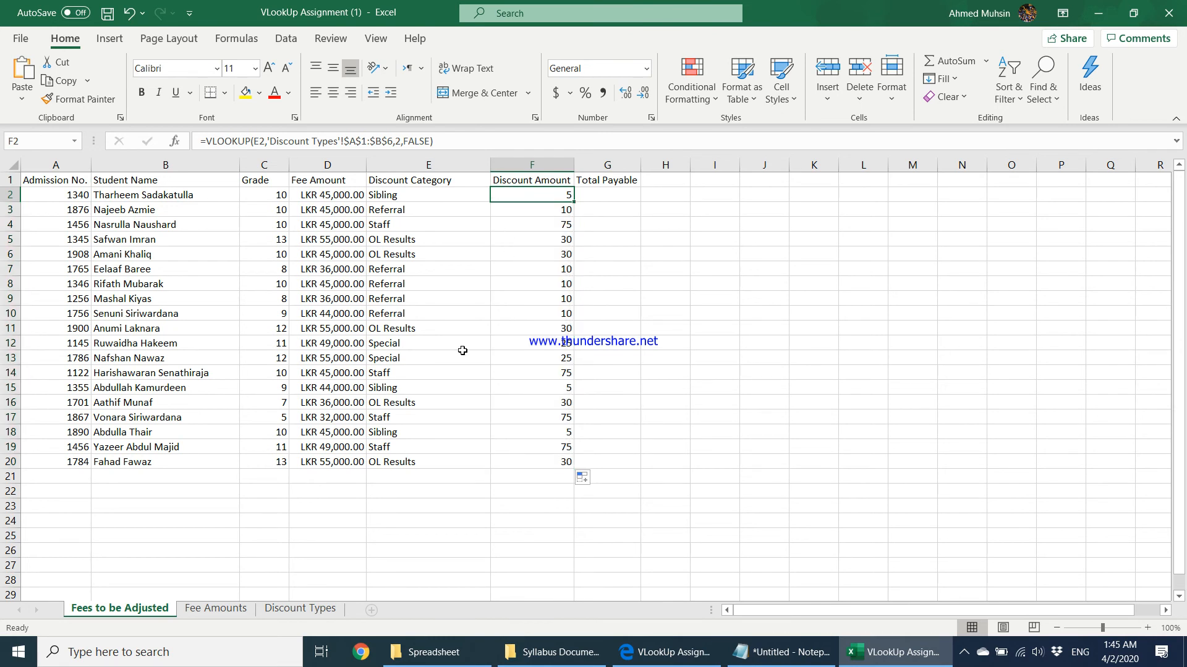
{"action": "left_click", "coordinate": [314, 611]}
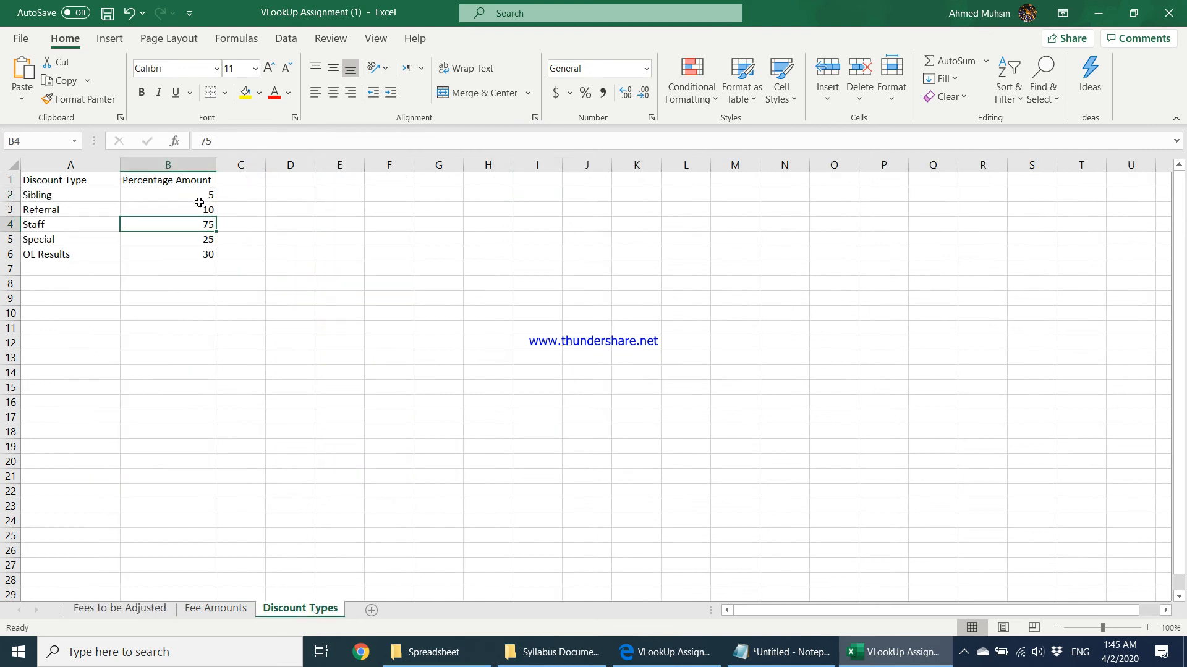
{"action": "left_click", "coordinate": [138, 610]}
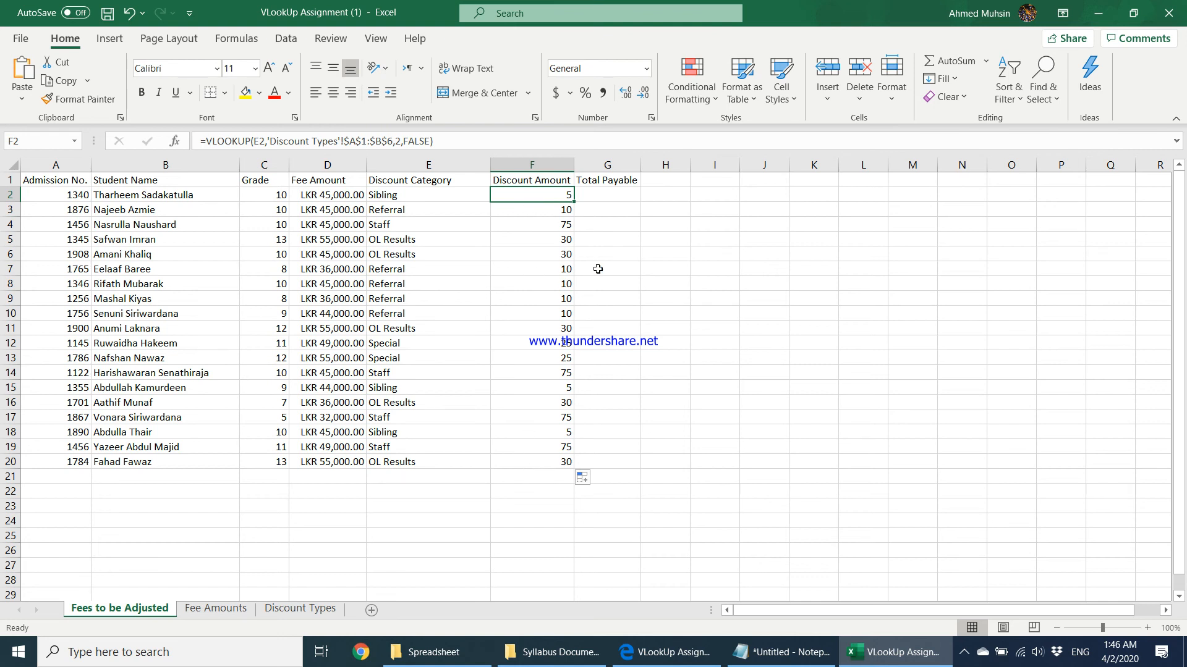
Widen the Total Payable column and check the fee and discount amounts in D2 and F2
{"action": "left_click", "coordinate": [602, 196]}
{"action": "left_click_drag", "start_coordinate": [641, 165], "coordinate": [749, 202]}
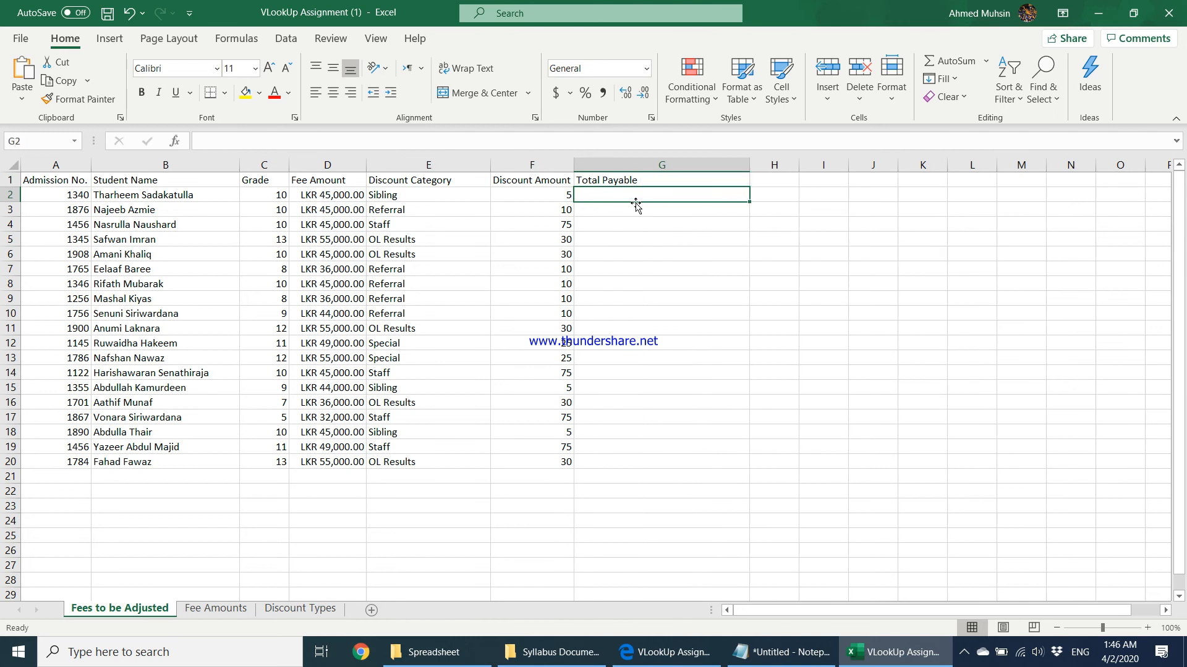
{"action": "left_click", "coordinate": [333, 196]}
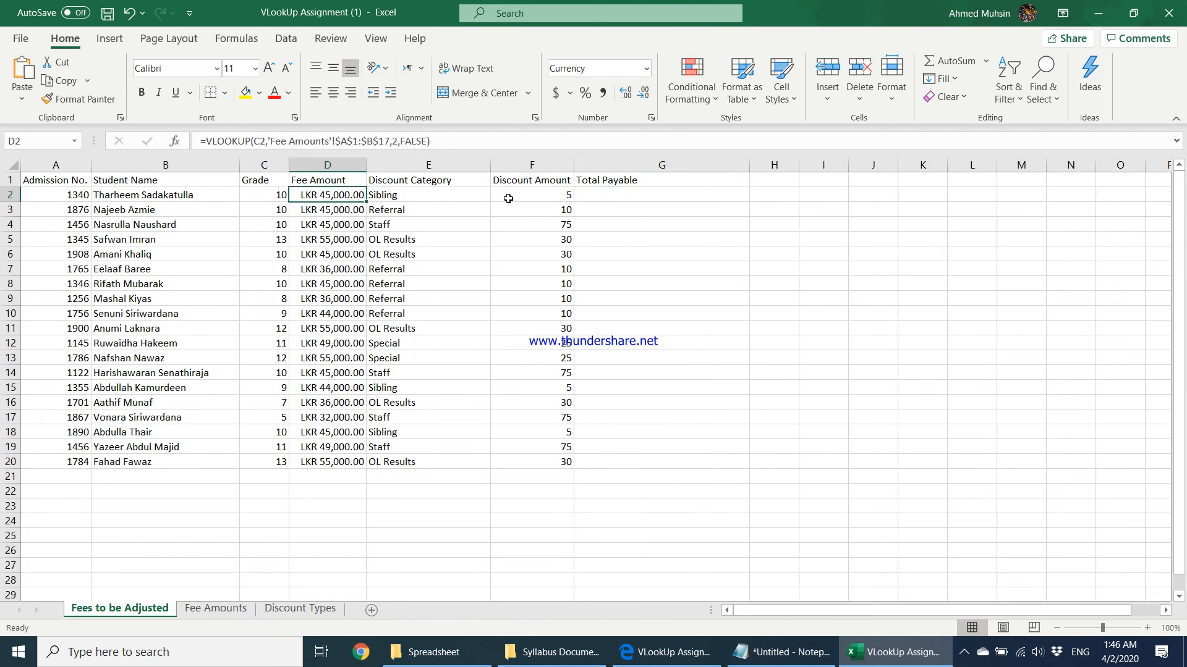
{"action": "left_click", "coordinate": [564, 195]}
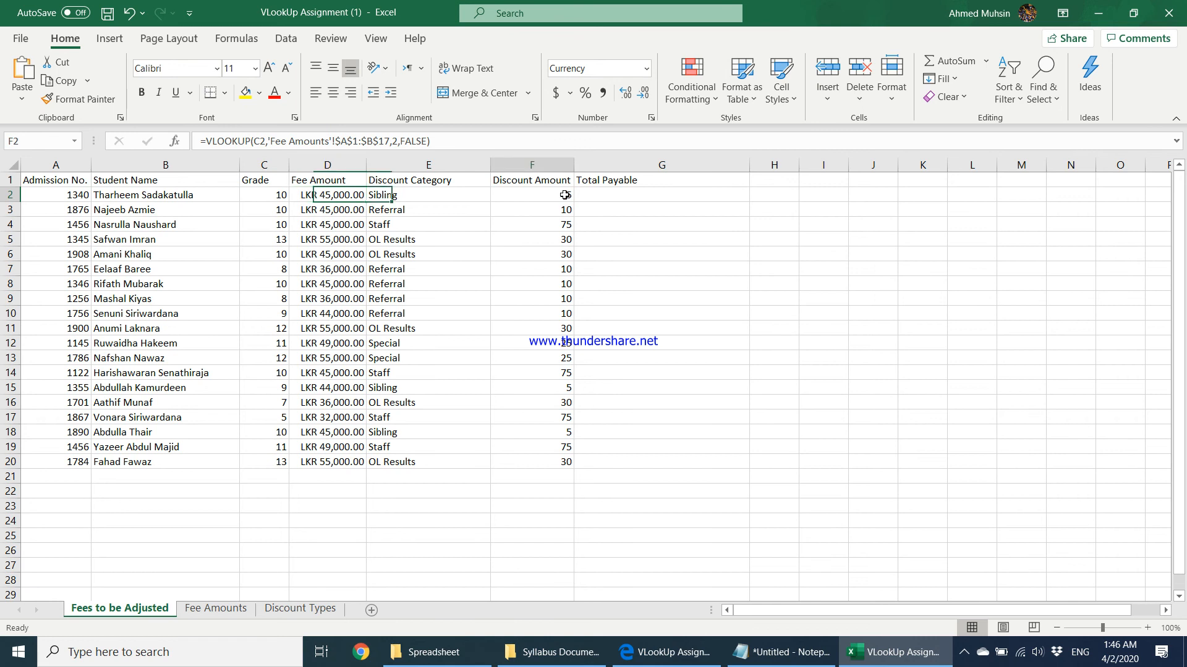
Enter the formula =D2-(F2%*D2) in G2 to subtract the percentage discount from the fee amount
{"action": "left_click", "coordinate": [640, 199]}
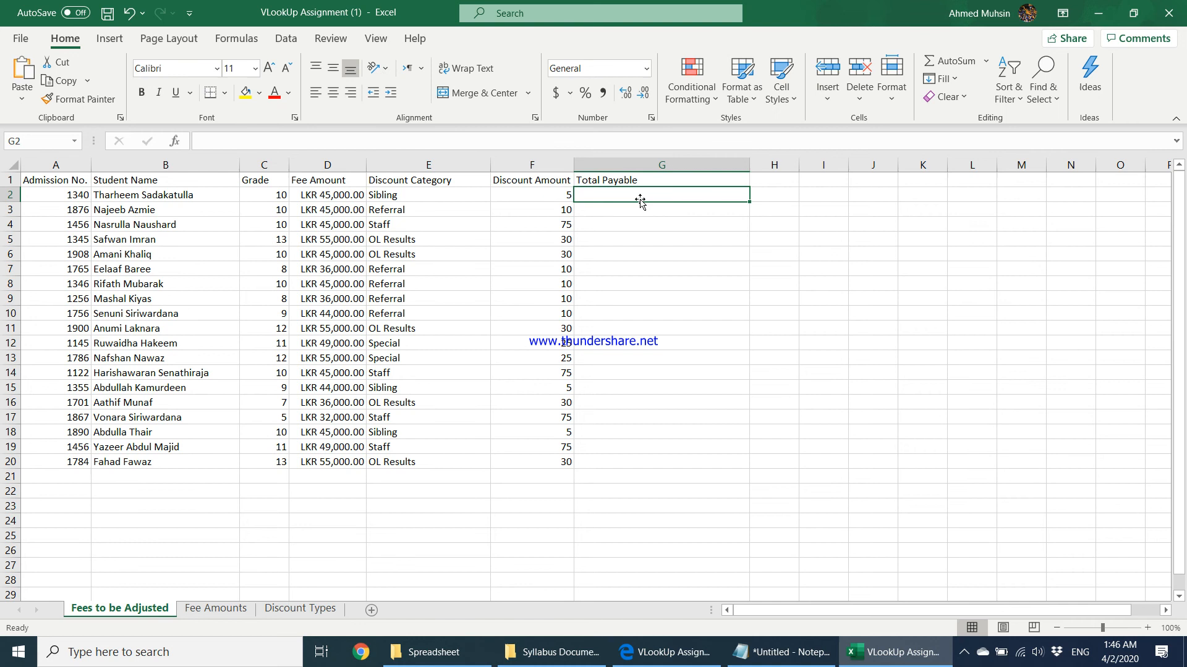
{"action": "type", "text": "="}
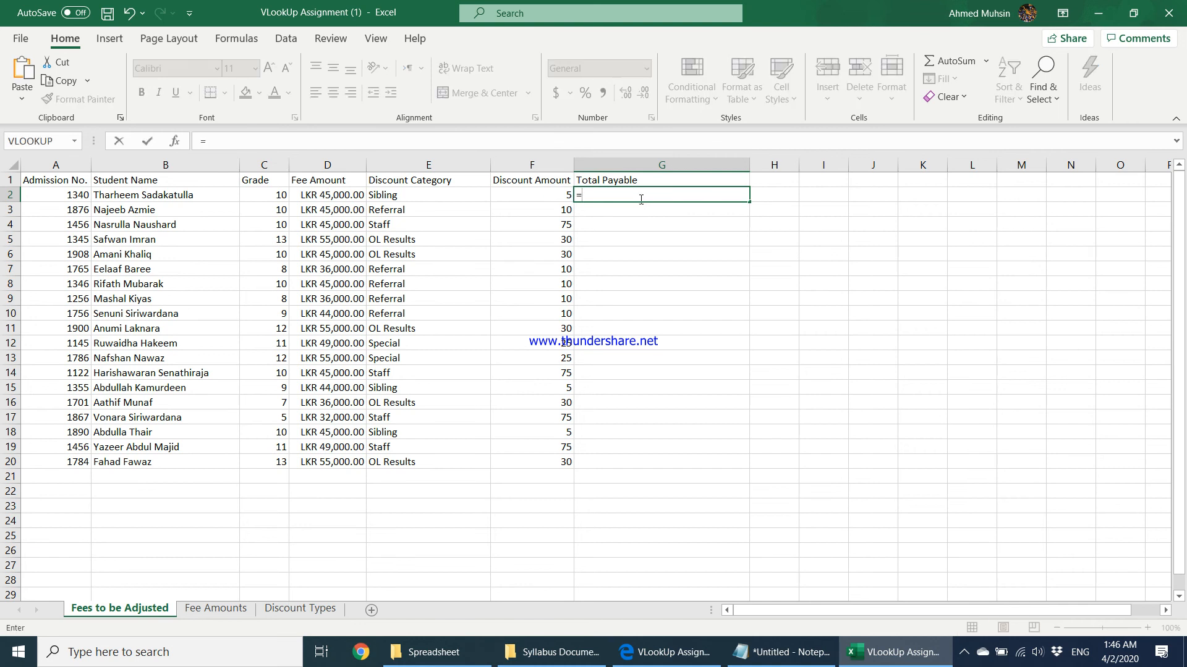
{"action": "left_click", "coordinate": [326, 195]}
{"action": "type", "text": "-("}
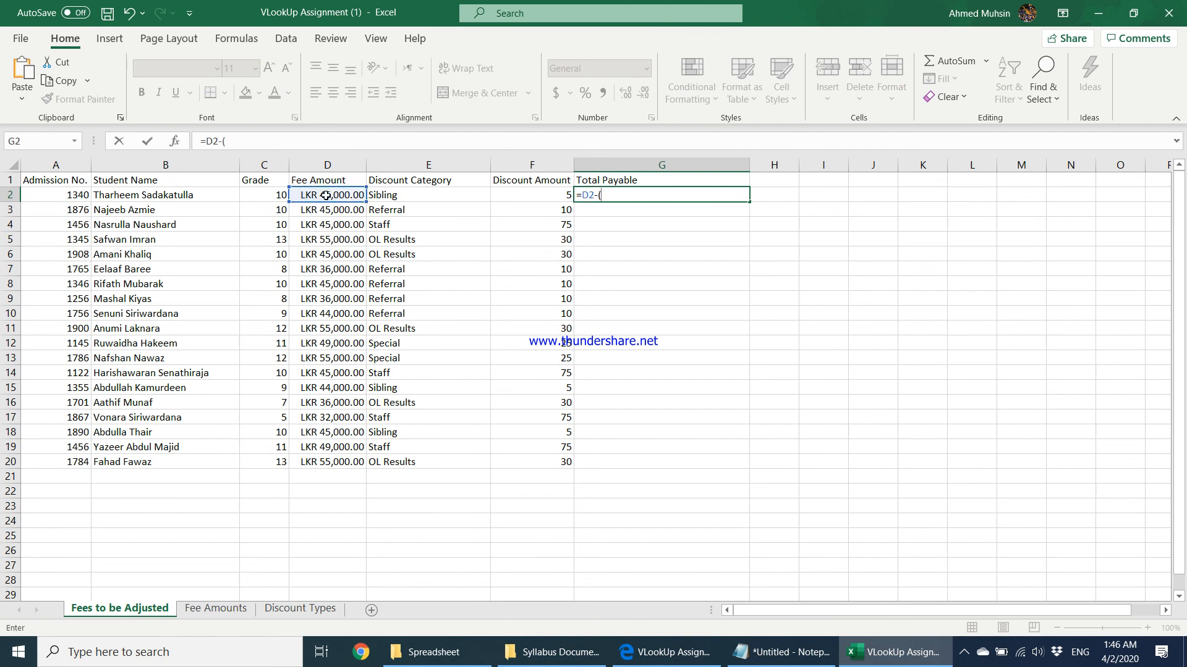
{"action": "left_click", "coordinate": [530, 195]}
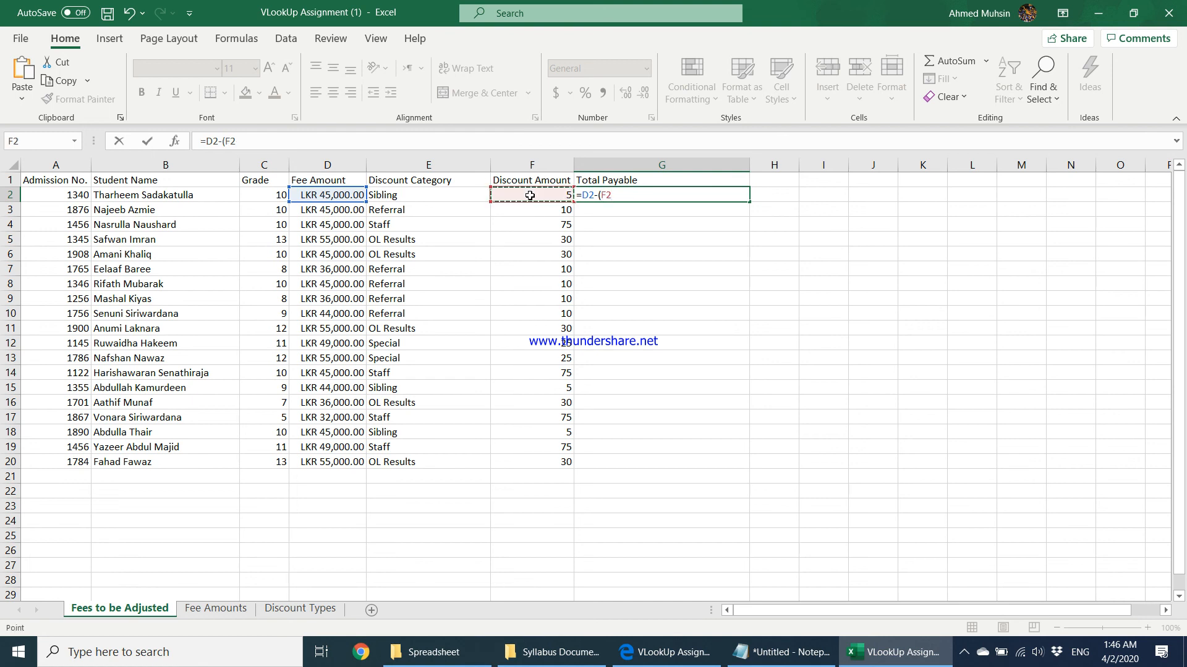
{"action": "type", "text": "%*"}
{"action": "left_click", "coordinate": [337, 195]}
{"action": "type", "text": ")"}
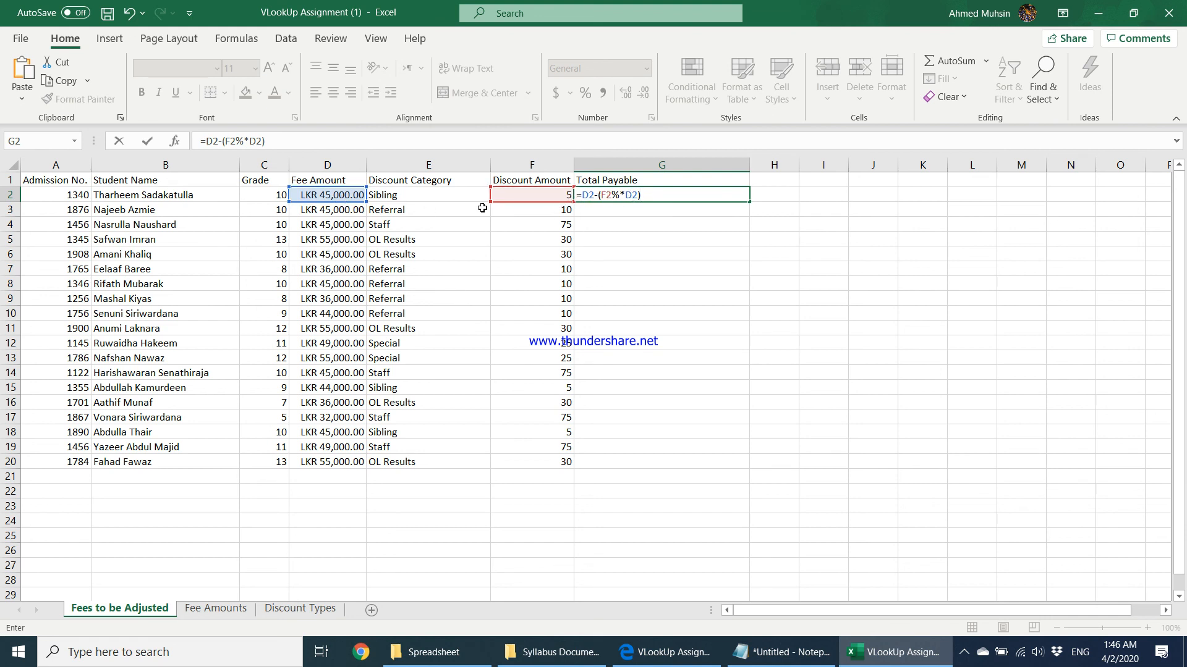
{"action": "key", "text": "Return"}
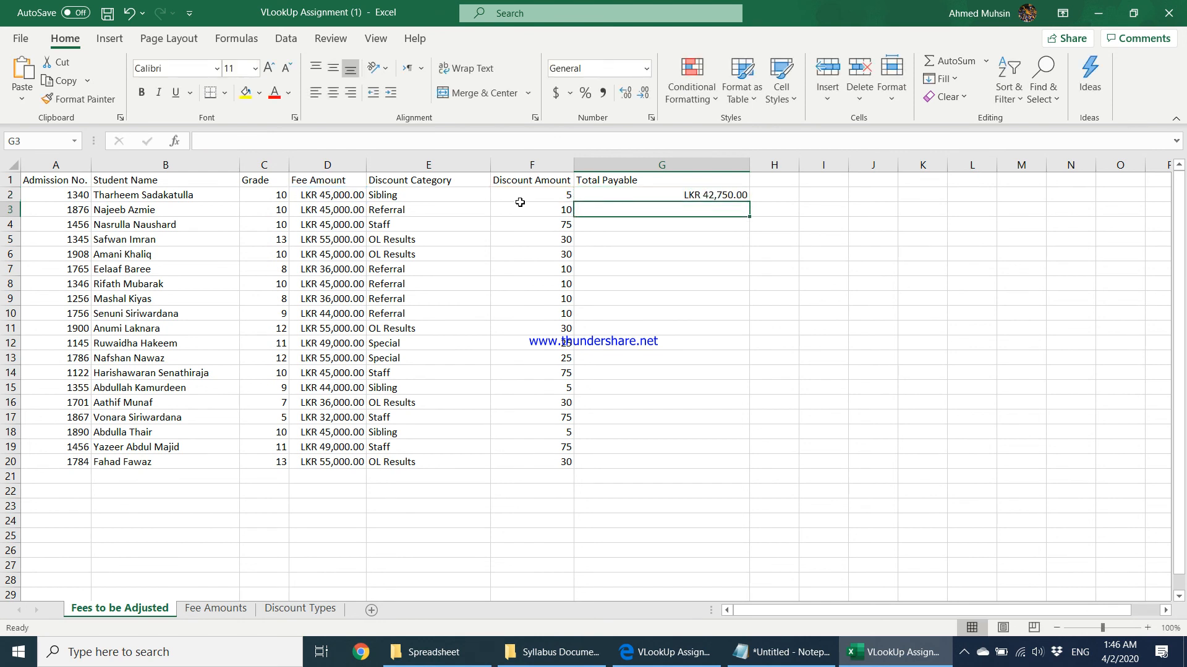
Fill the total payable formula from G2 down to G20 and check the results against the fee amounts
{"action": "left_click", "coordinate": [687, 194]}
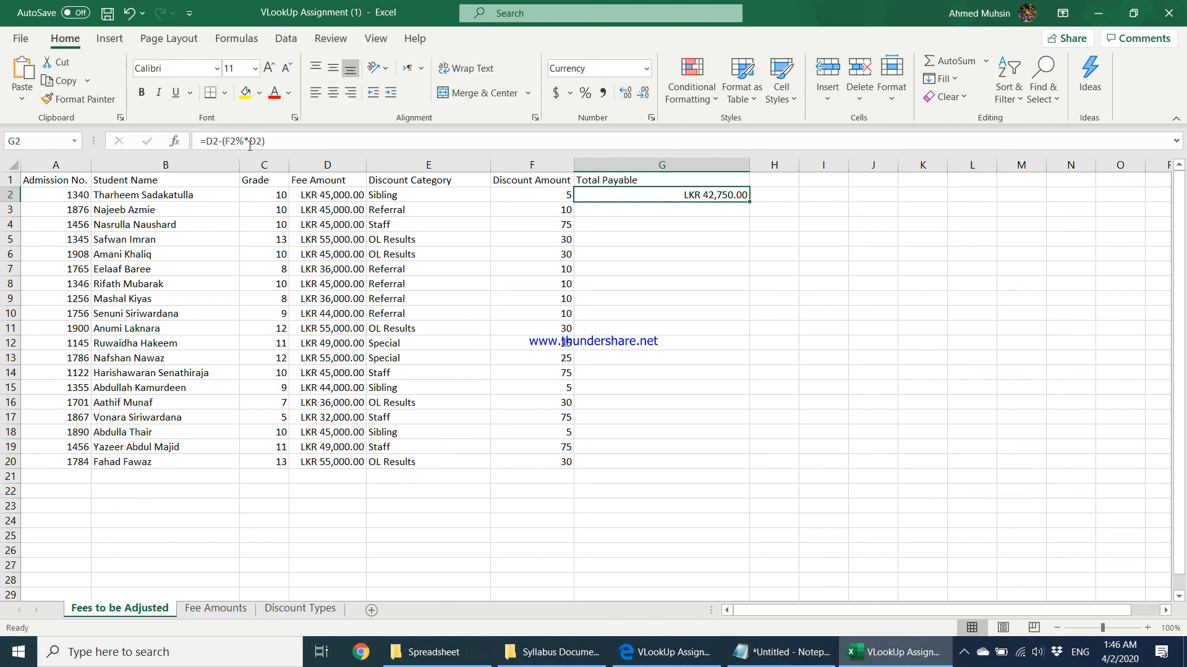
{"action": "left_click_drag", "start_coordinate": [749, 203], "coordinate": [741, 473]}
{"action": "left_click", "coordinate": [671, 330]}
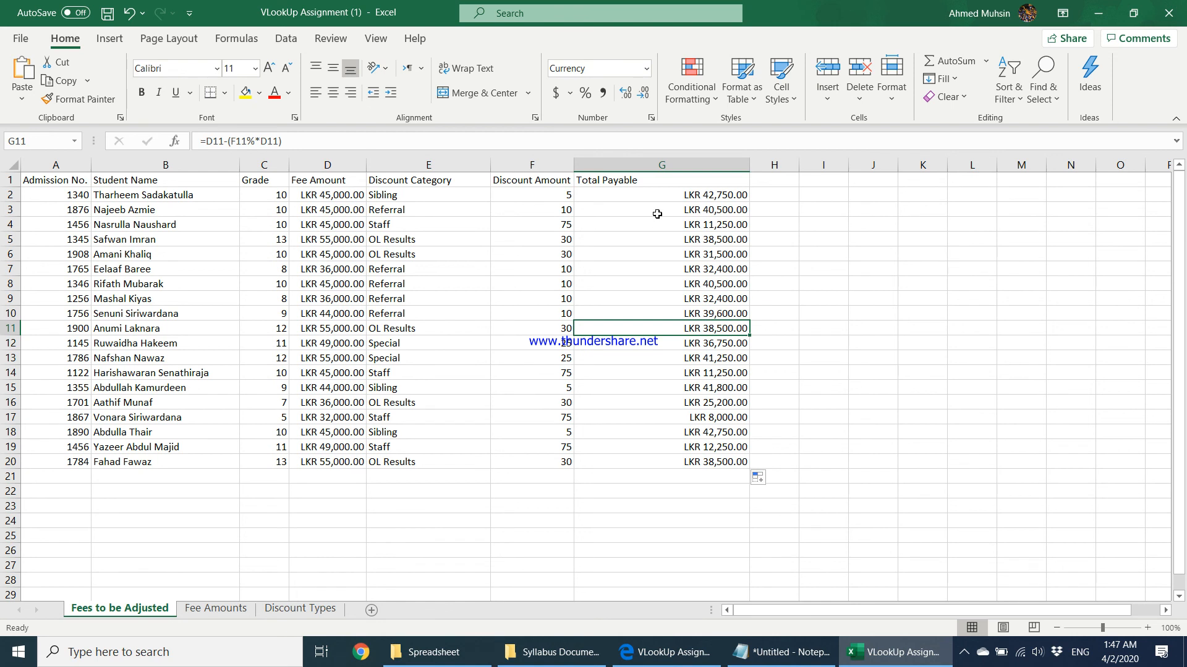
{"action": "left_click_drag", "start_coordinate": [713, 191], "coordinate": [715, 226]}
{"action": "left_click", "coordinate": [321, 198]}
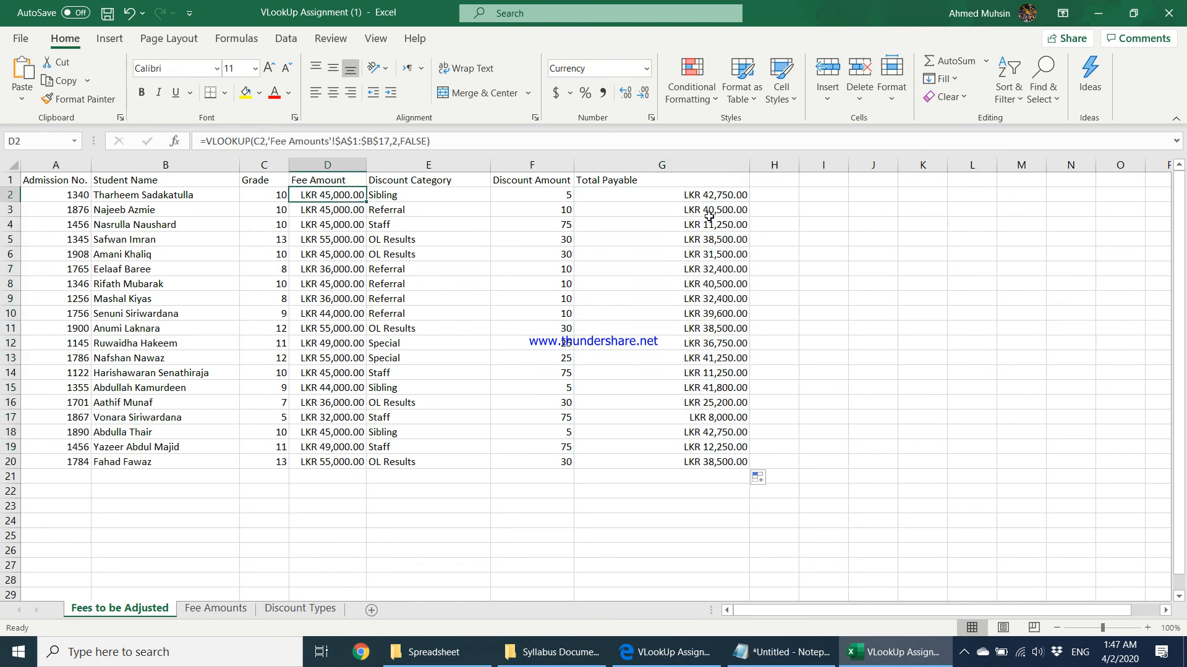
{"action": "left_click", "coordinate": [690, 196]}
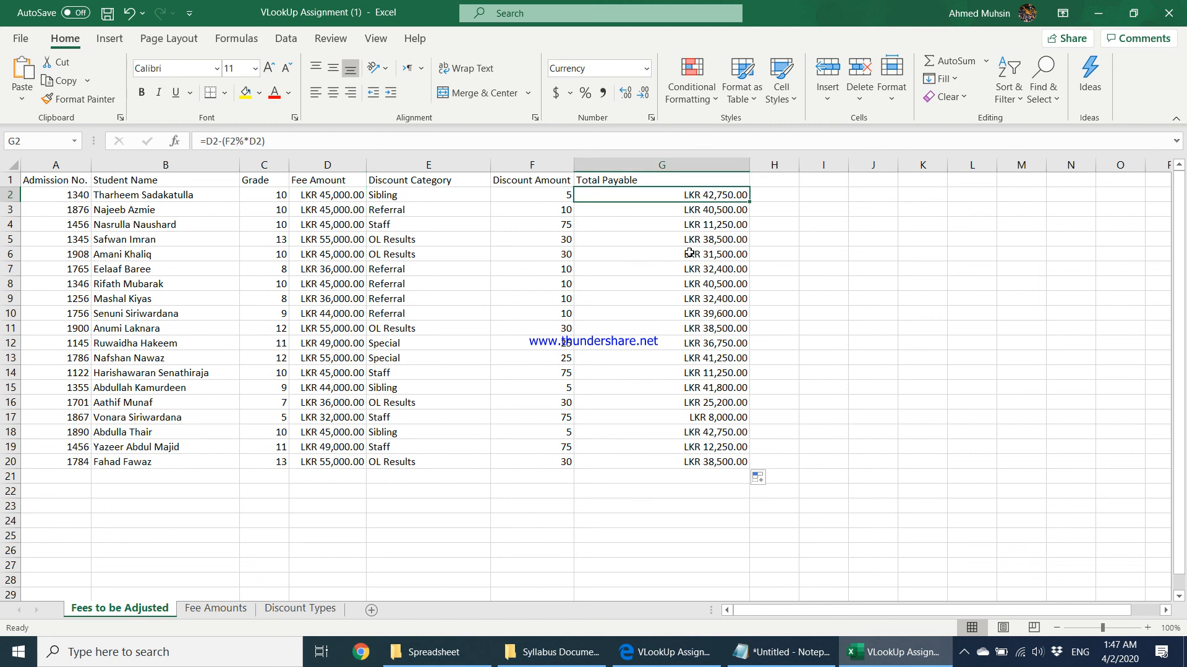